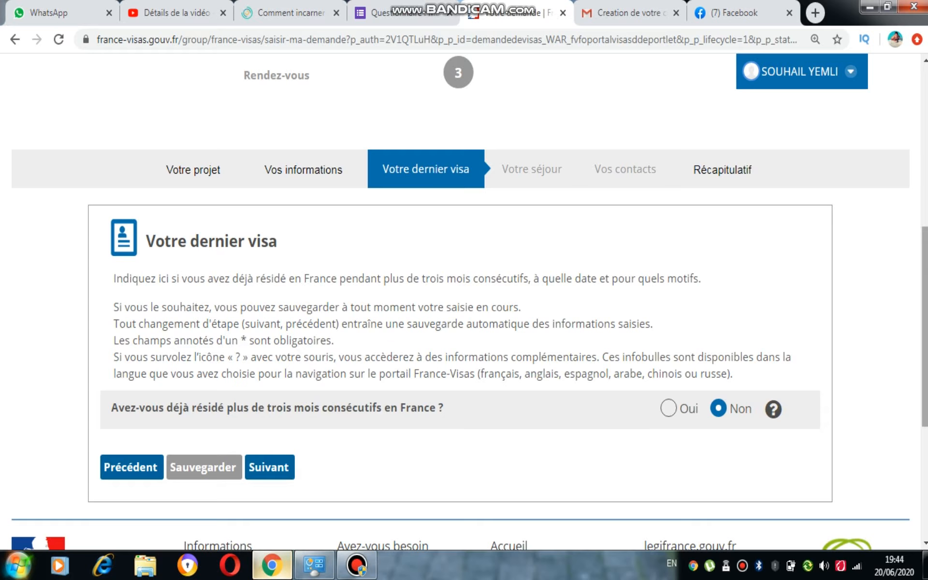
- Answer Oui to having resided over three consecutive months in France and examine the previous-stay fields
{"action": "scroll", "coordinate": [924, 333], "scroll_direction": "down", "scroll_amount": 1}
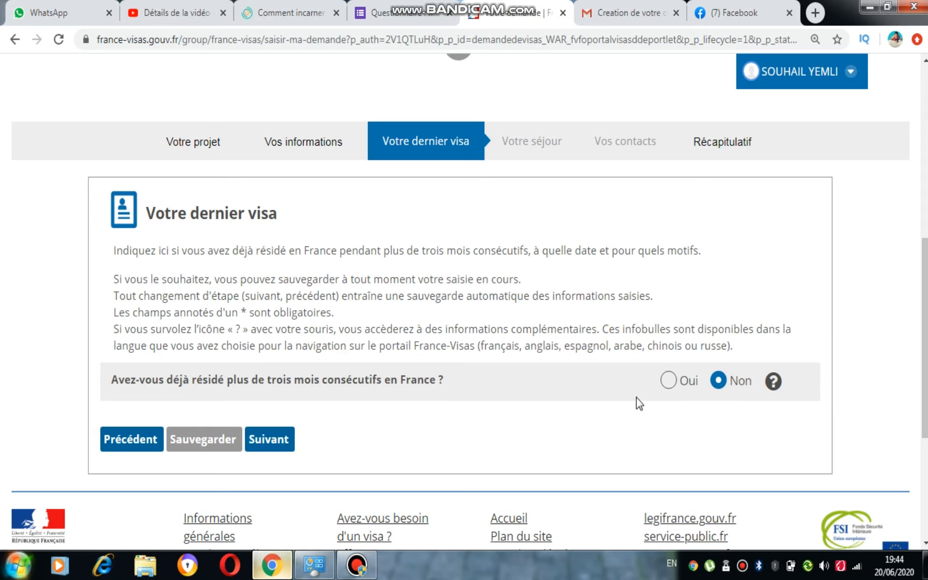
{"action": "scroll", "coordinate": [899, 364], "scroll_direction": "down", "scroll_amount": 1}
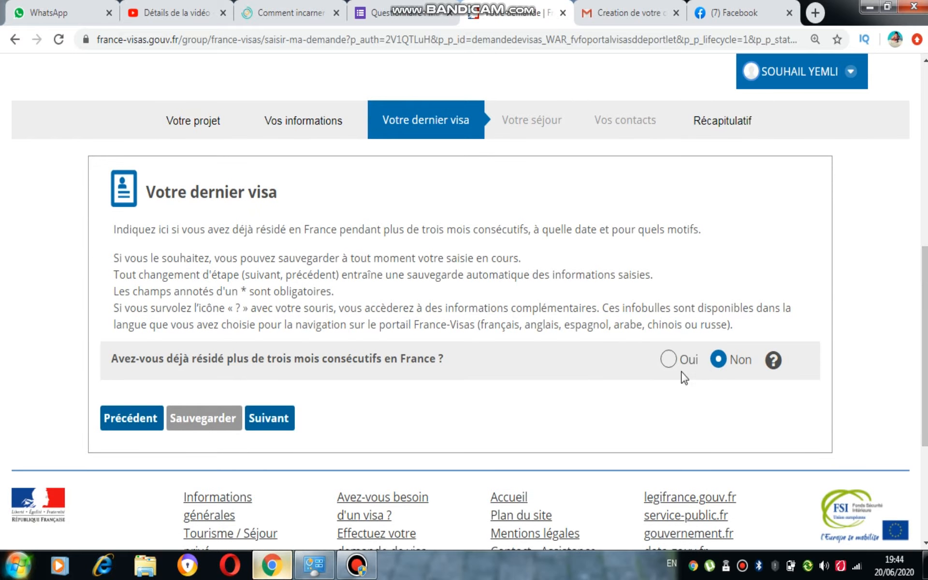
{"action": "left_click", "coordinate": [669, 360]}
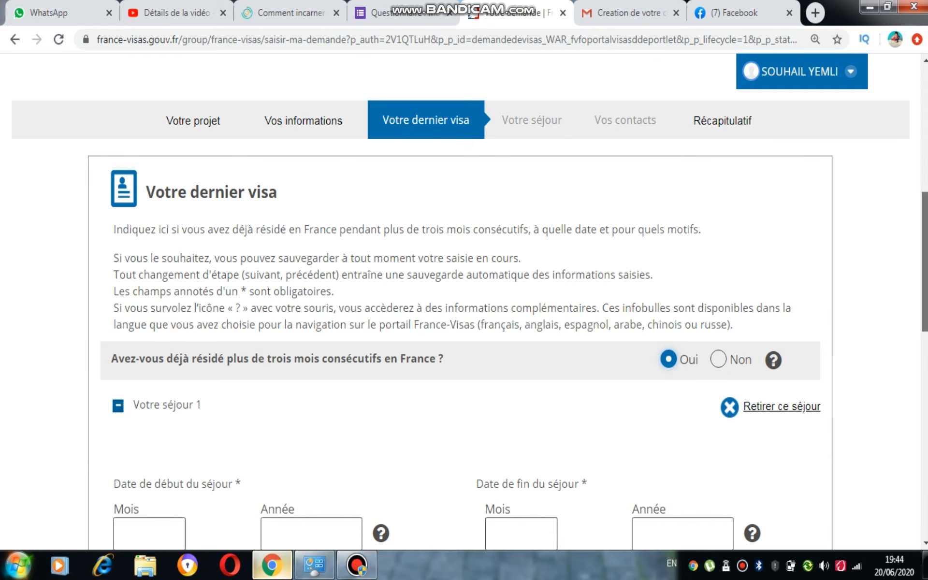
{"action": "scroll", "coordinate": [772, 425], "scroll_direction": "down", "scroll_amount": 6}
{"action": "scroll", "coordinate": [464, 300], "scroll_direction": "up", "scroll_amount": 2}
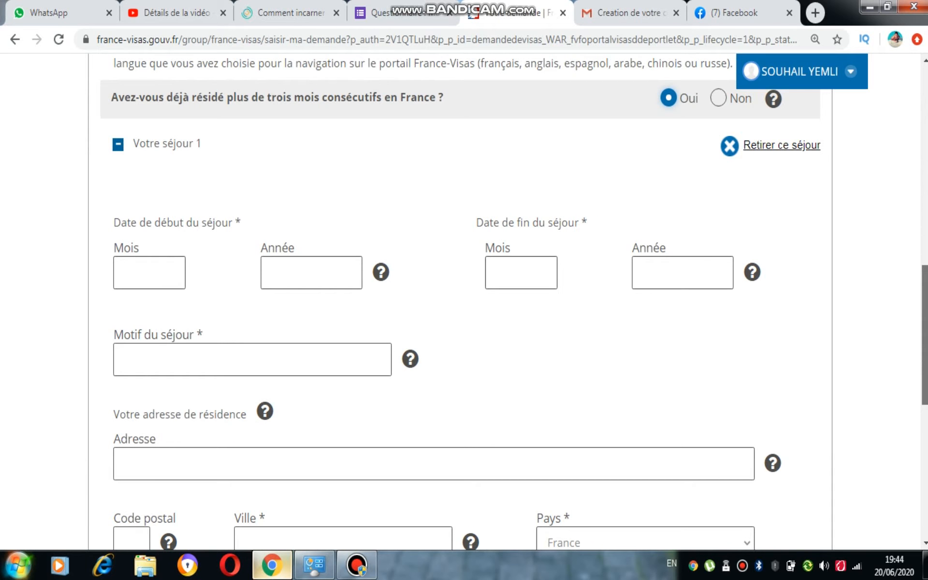
{"action": "scroll", "coordinate": [464, 300], "scroll_direction": "up", "scroll_amount": 1}
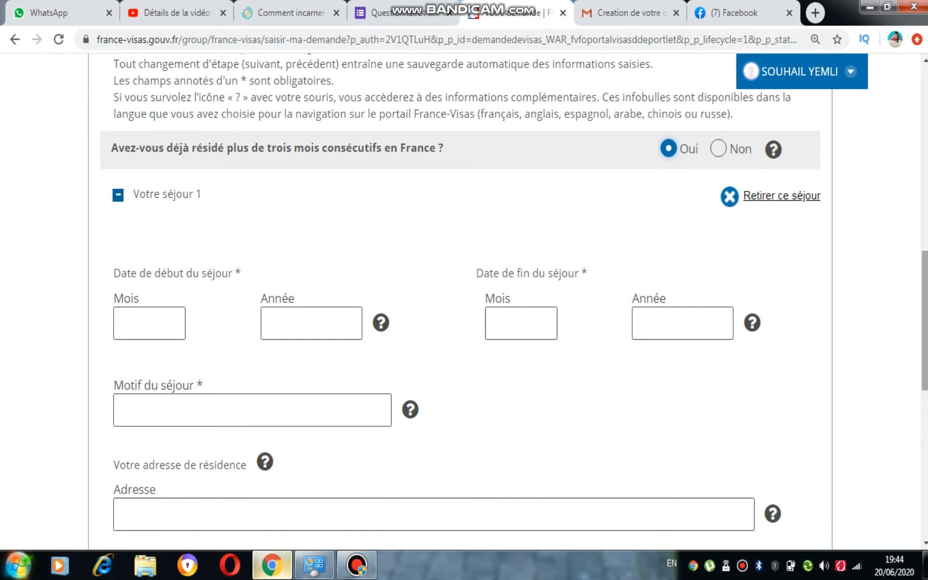
{"action": "scroll", "coordinate": [464, 300], "scroll_direction": "up", "scroll_amount": 1}
{"action": "scroll", "coordinate": [464, 299], "scroll_direction": "down", "scroll_amount": 2}
{"action": "scroll", "coordinate": [464, 299], "scroll_direction": "down", "scroll_amount": 5}
{"action": "scroll", "coordinate": [464, 299], "scroll_direction": "up", "scroll_amount": 2}
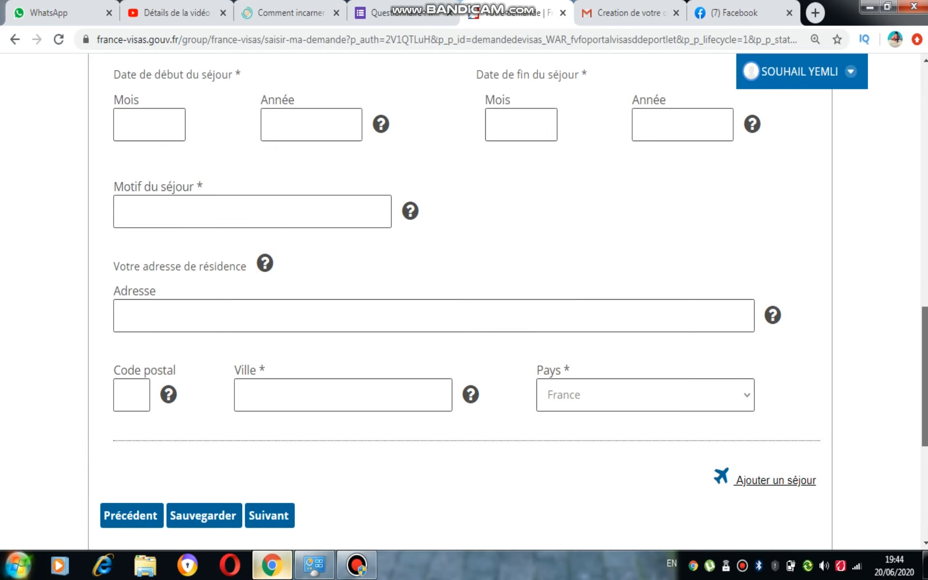
{"action": "scroll", "coordinate": [464, 300], "scroll_direction": "up", "scroll_amount": 5}
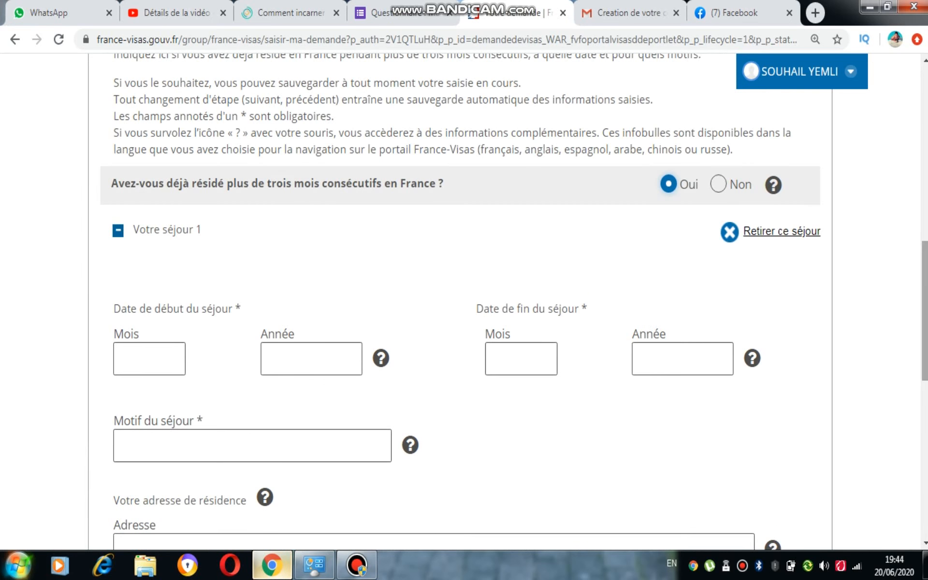
- Set the answer on having resided over three consecutive months in France to Non and continue to the Votre séjour page
{"action": "left_click", "coordinate": [739, 186]}
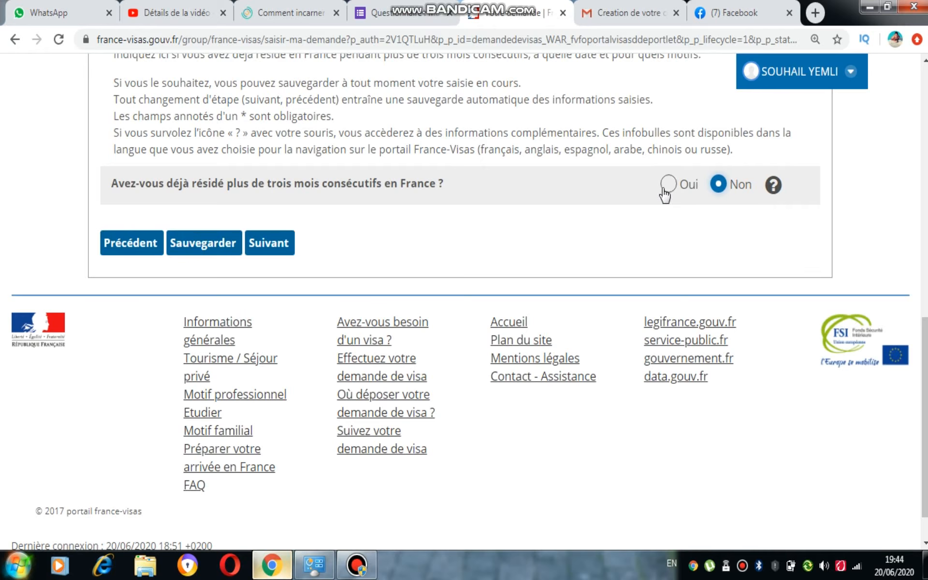
{"action": "scroll", "coordinate": [464, 300], "scroll_direction": "up", "scroll_amount": 4}
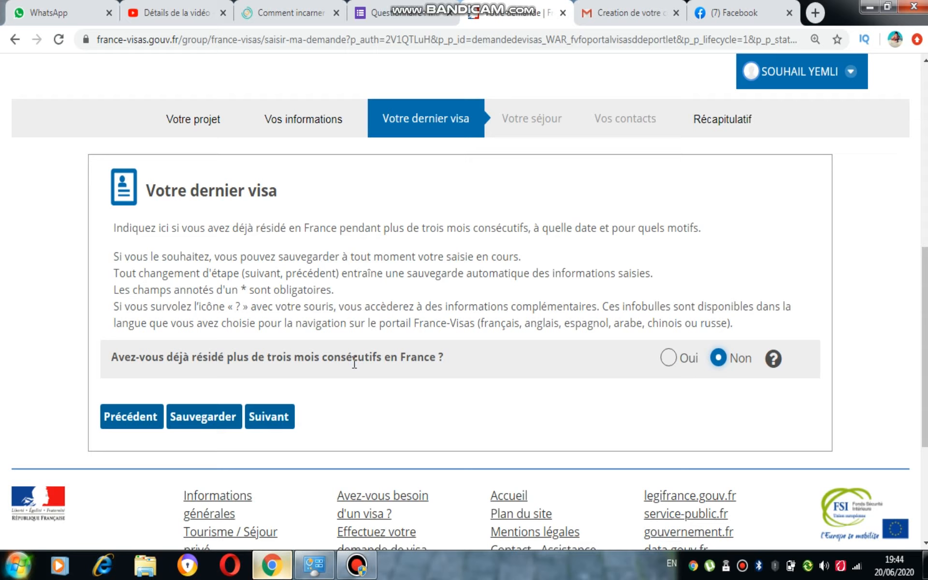
{"action": "left_click", "coordinate": [280, 430]}
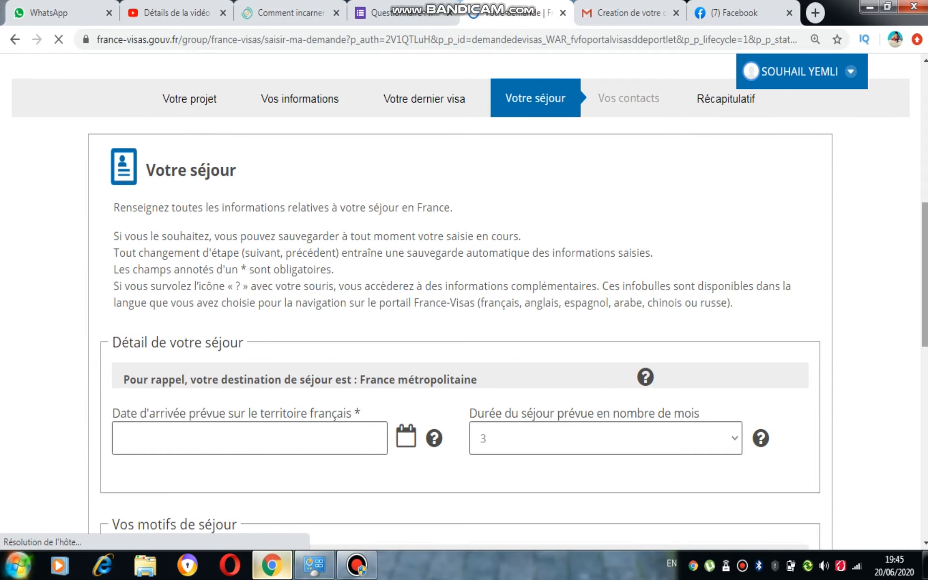
- Set the planned arrival date on French territory to 10/09/2020 and the planned stay duration to 12 months
{"action": "scroll", "coordinate": [526, 261], "scroll_direction": "down", "scroll_amount": 4}
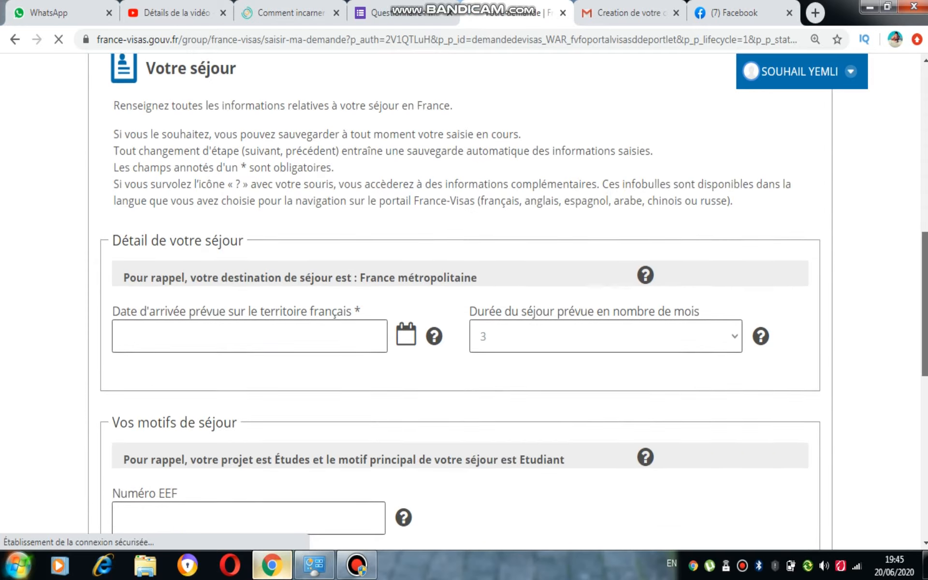
{"action": "left_click", "coordinate": [369, 240]}
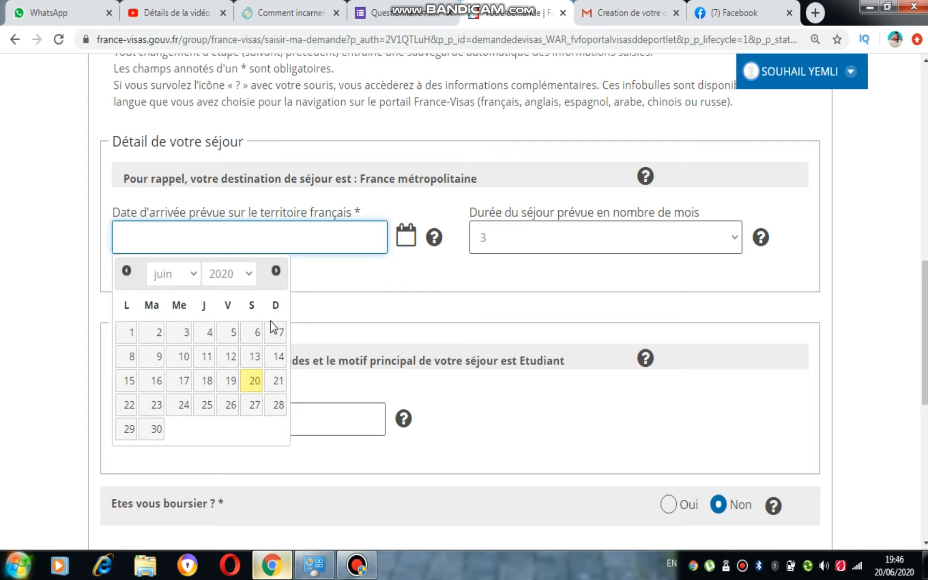
{"action": "left_click", "coordinate": [183, 365]}
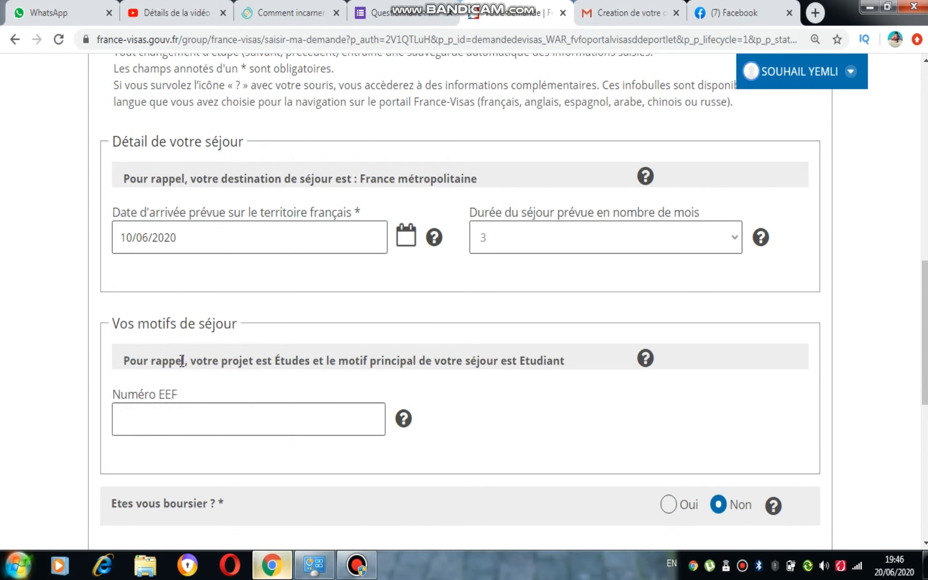
{"action": "left_click", "coordinate": [156, 238]}
{"action": "left_click", "coordinate": [164, 274]}
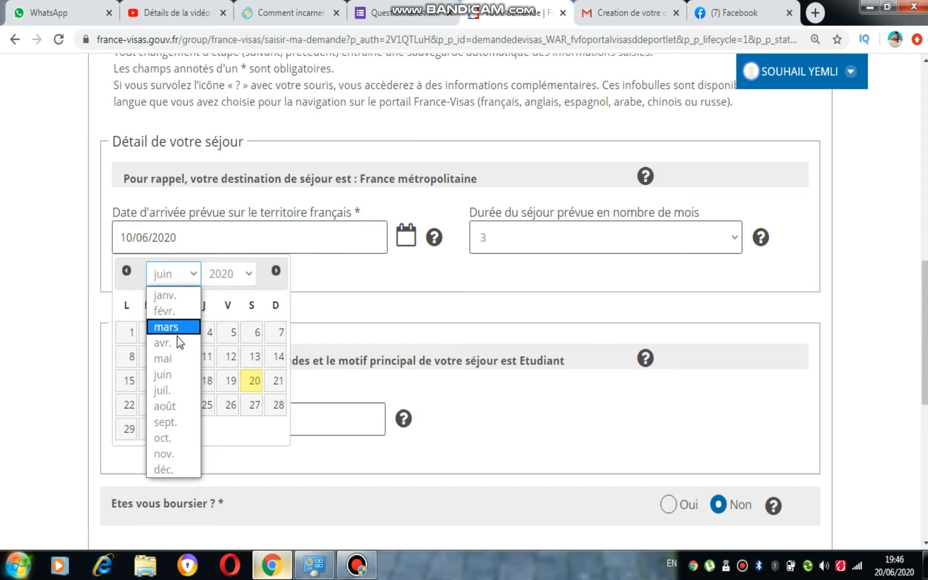
{"action": "left_click", "coordinate": [169, 421]}
{"action": "left_click", "coordinate": [205, 356]}
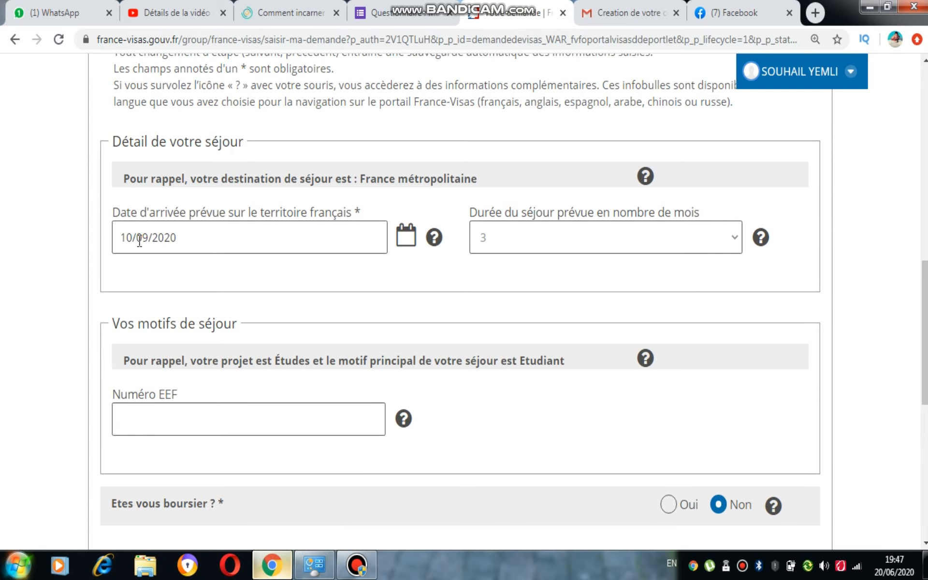
{"action": "left_click", "coordinate": [551, 247]}
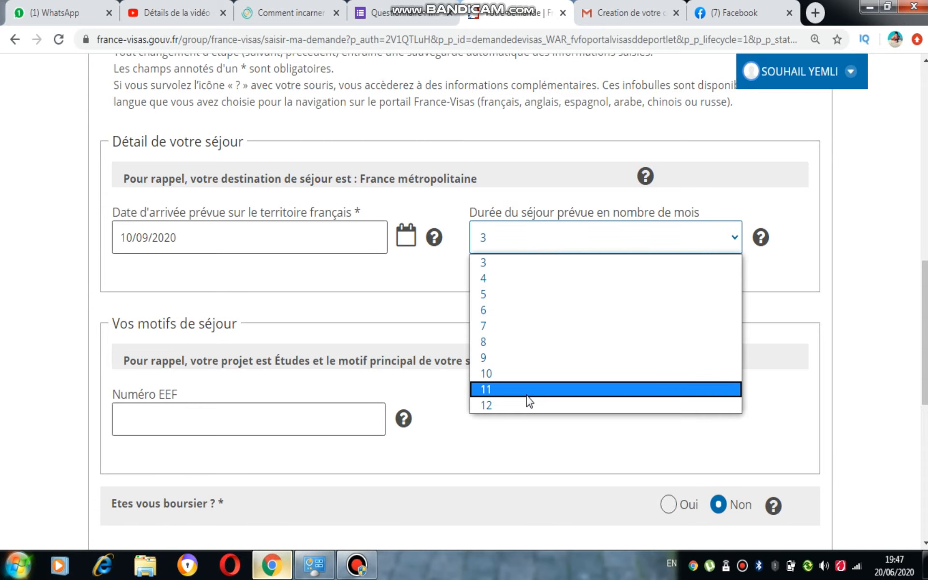
{"action": "left_click", "coordinate": [521, 404]}
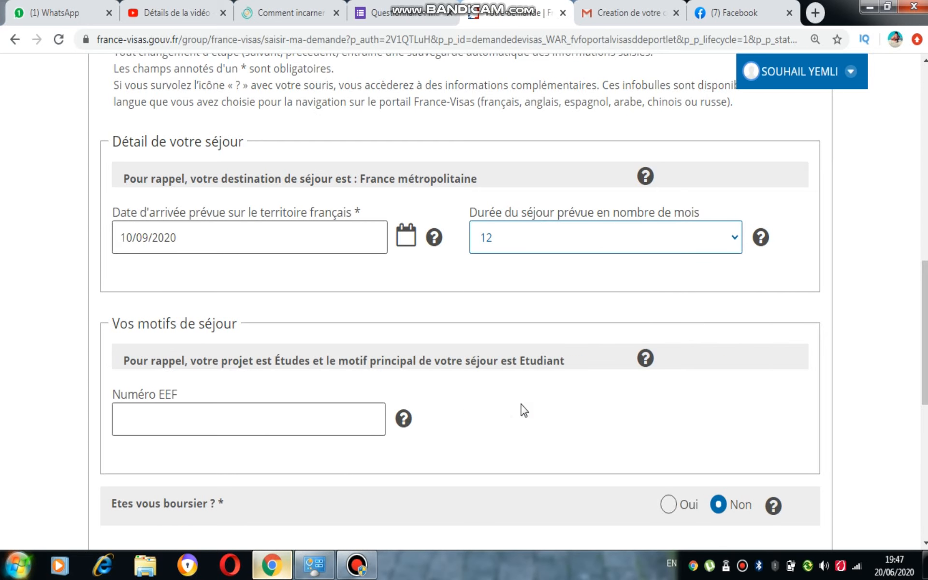
- Enter the applicant's EEF number under Vos motifs de séjour
{"action": "left_click_drag", "start_coordinate": [926, 286], "coordinate": [926, 318]}
{"action": "left_click", "coordinate": [257, 303]}
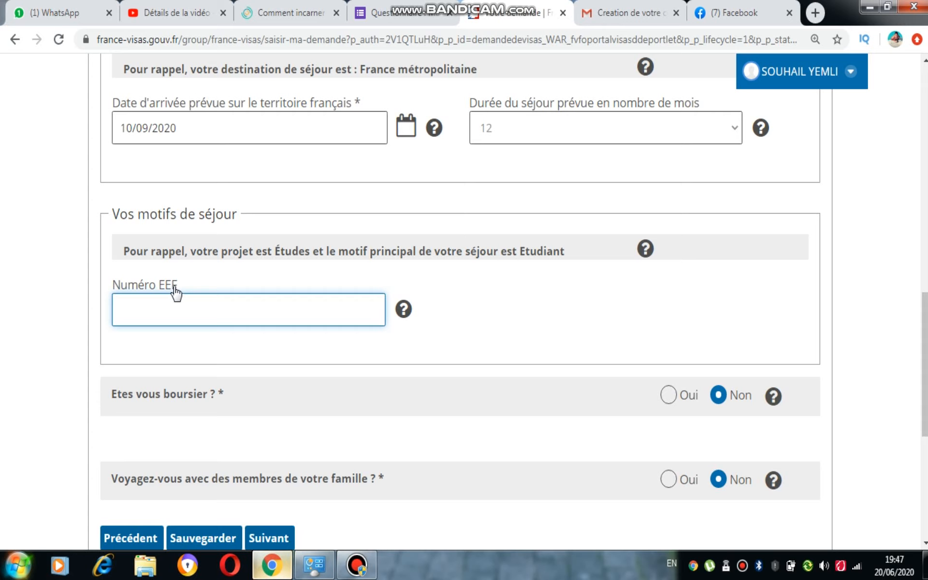
{"action": "mouse_move", "coordinate": [398, 313]}
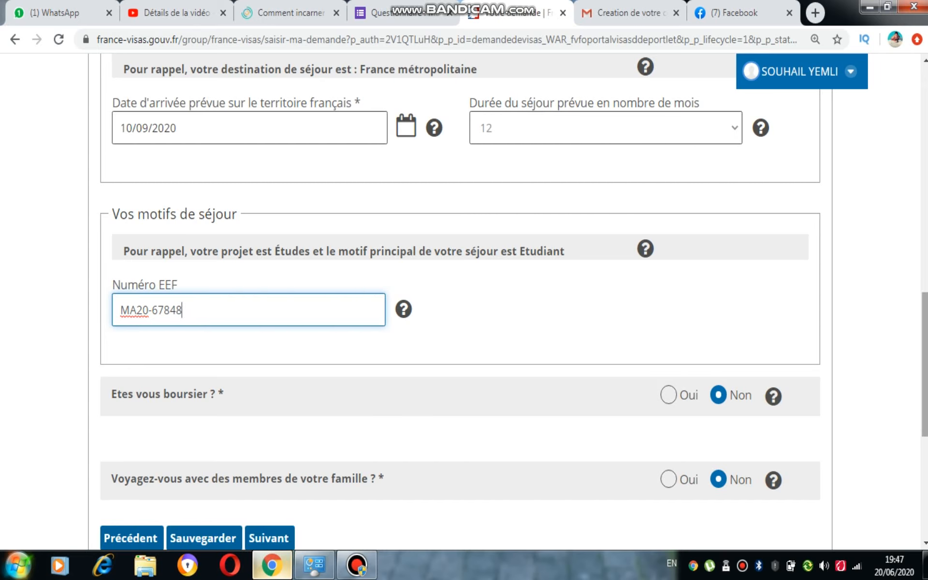
- Answer Oui to travelling with family members and examine the first member's fields, including the Lien de parenté options
{"action": "scroll", "coordinate": [323, 260], "scroll_direction": "down", "scroll_amount": 3}
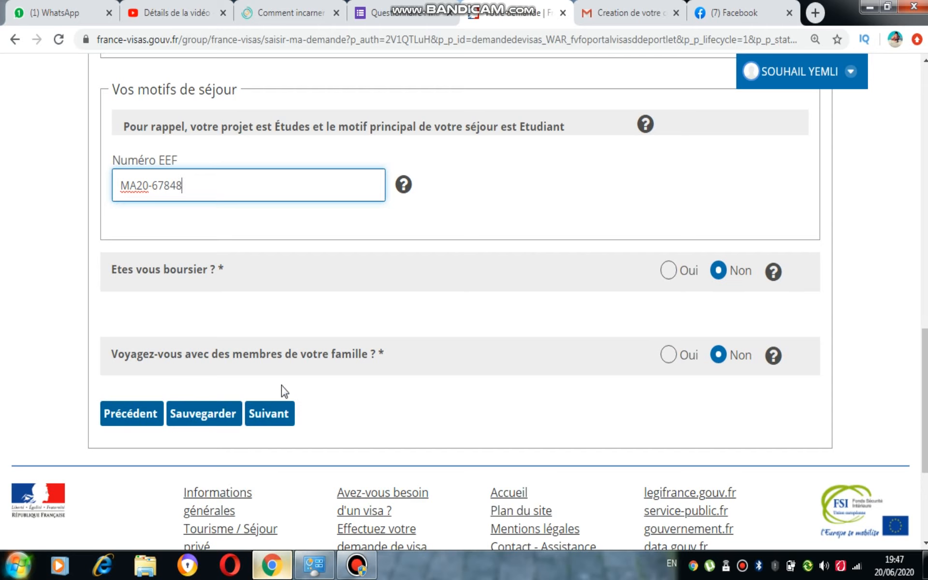
{"action": "left_click", "coordinate": [669, 354]}
{"action": "scroll", "coordinate": [924, 348], "scroll_direction": "down", "scroll_amount": 3}
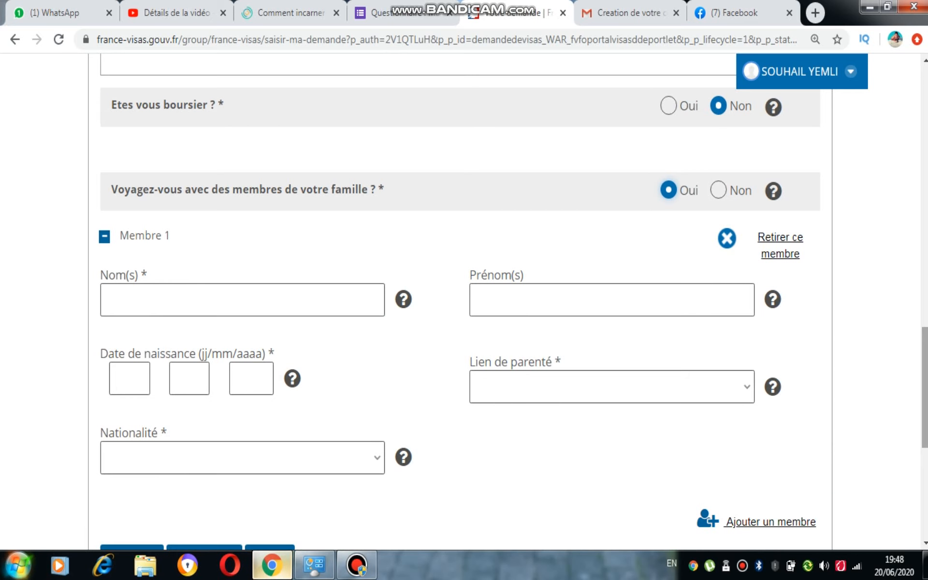
{"action": "scroll", "coordinate": [464, 299], "scroll_direction": "down", "scroll_amount": 1}
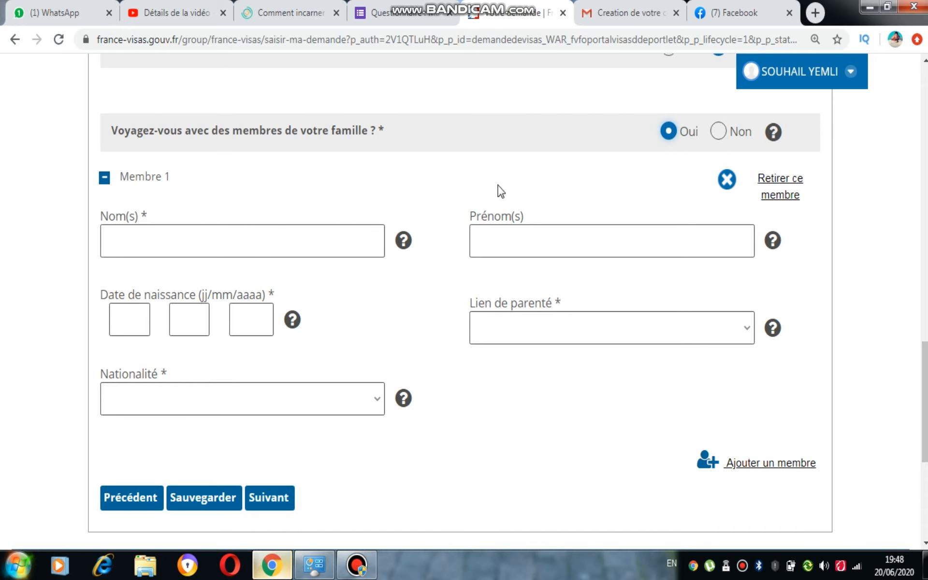
{"action": "left_click", "coordinate": [534, 338]}
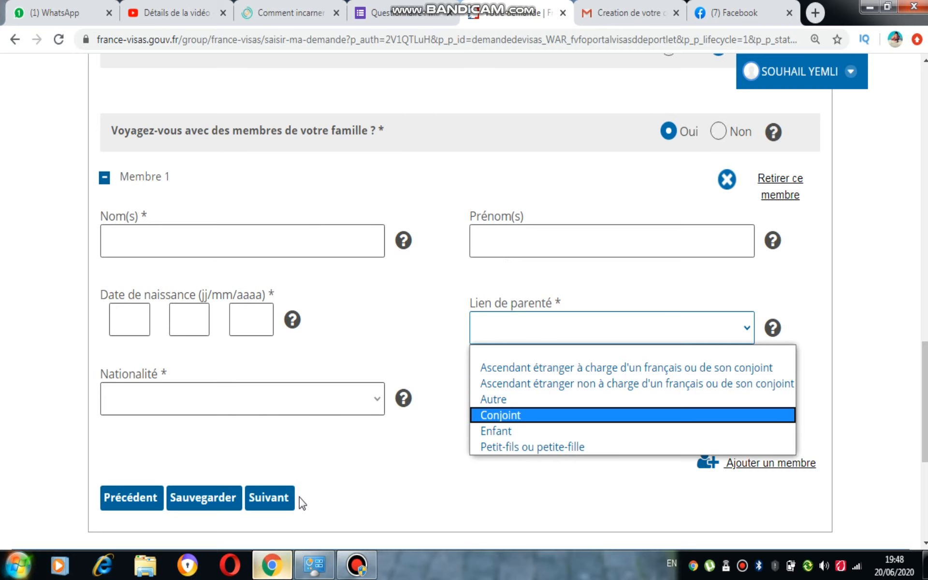
- Set the answer on travelling with family members to Non and continue to the Vos contacts page
{"action": "left_click", "coordinate": [726, 139]}
{"action": "left_click", "coordinate": [724, 135]}
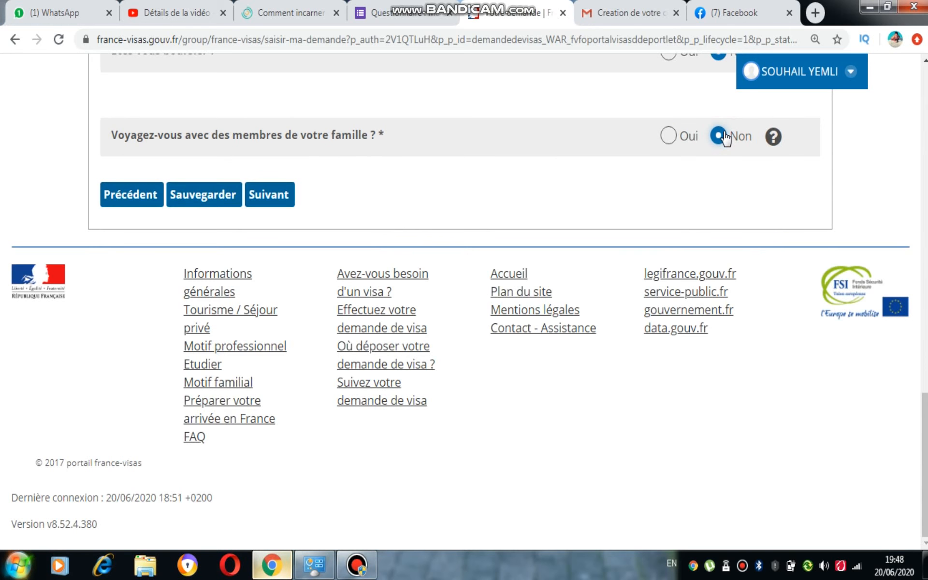
{"action": "scroll", "coordinate": [748, 215], "scroll_direction": "up", "scroll_amount": 2}
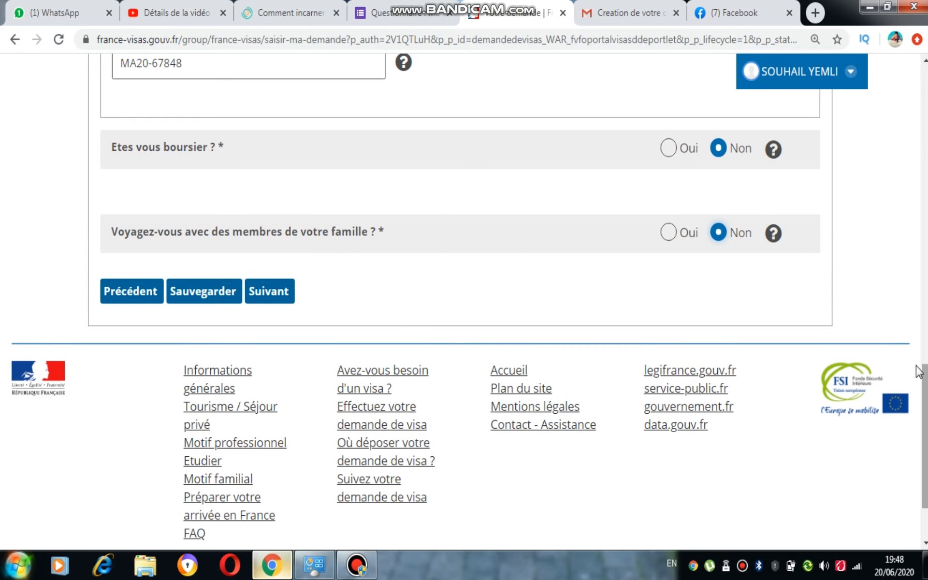
{"action": "left_click", "coordinate": [293, 302]}
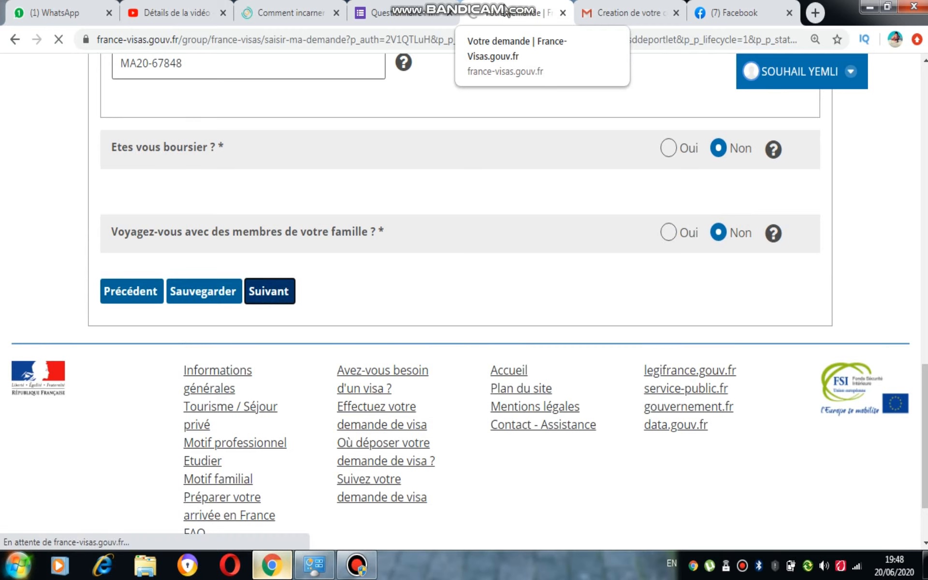
{"action": "mouse_move", "coordinate": [499, 2]}
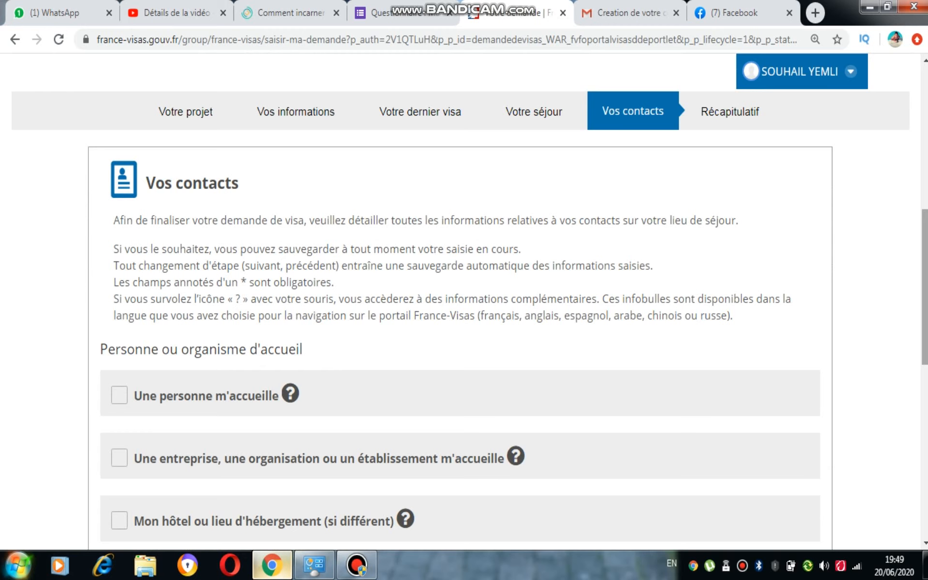
- Choose Une personne m'accueille as the host in France and review the host's name, address, phone and e-mail fields
{"action": "left_click_drag", "start_coordinate": [925, 288], "coordinate": [925, 347]}
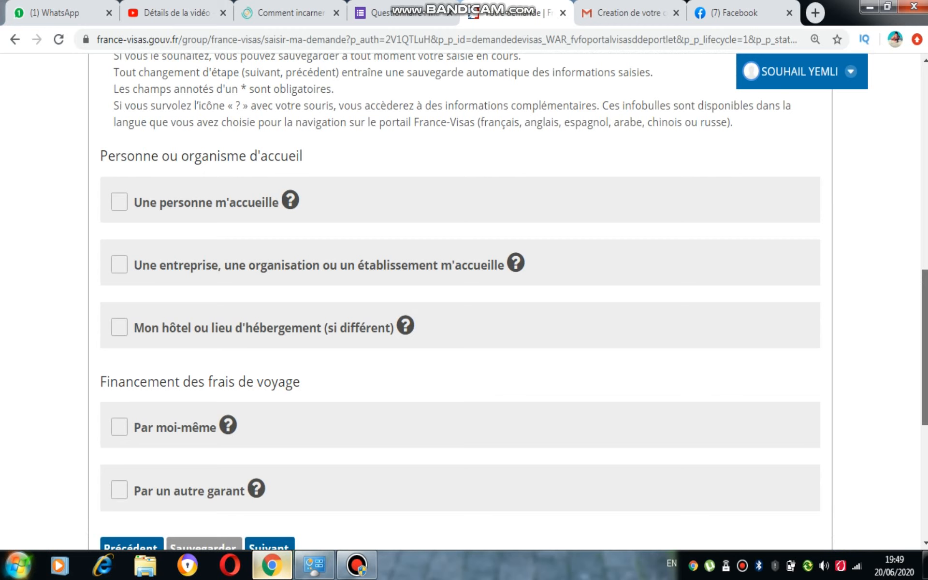
{"action": "left_click_drag", "start_coordinate": [924, 347], "coordinate": [925, 347]}
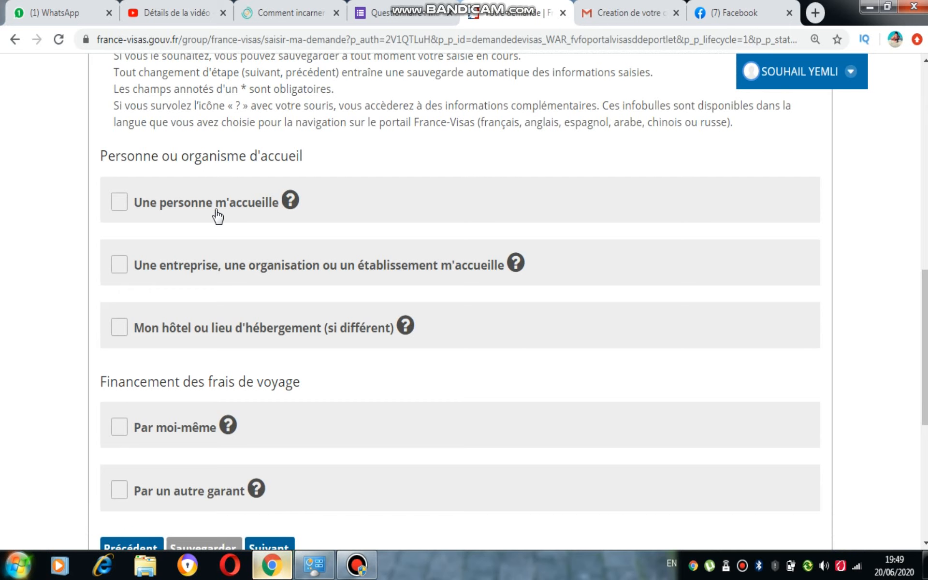
{"action": "left_click_drag", "start_coordinate": [925, 339], "coordinate": [925, 303]}
{"action": "left_click_drag", "start_coordinate": [925, 358], "coordinate": [925, 383]}
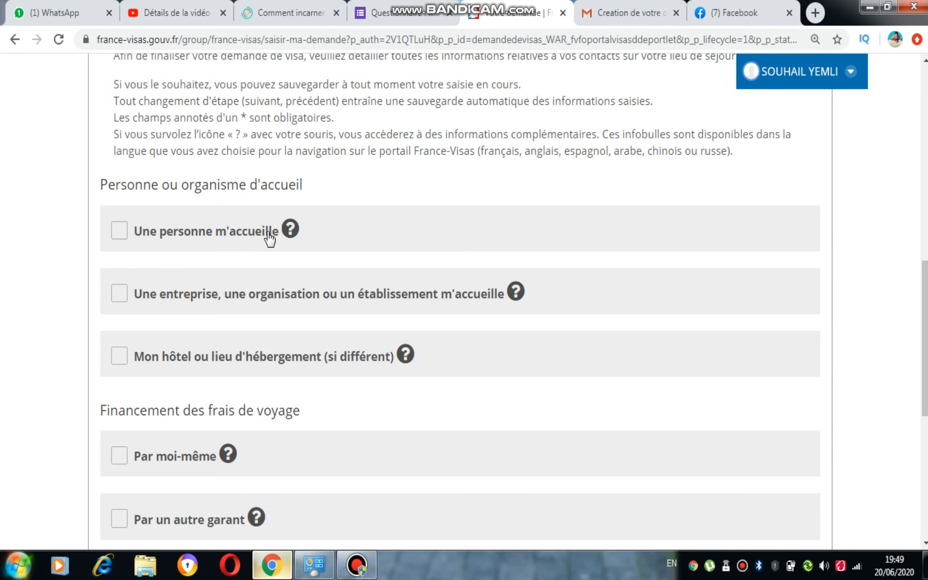
{"action": "left_click", "coordinate": [225, 236]}
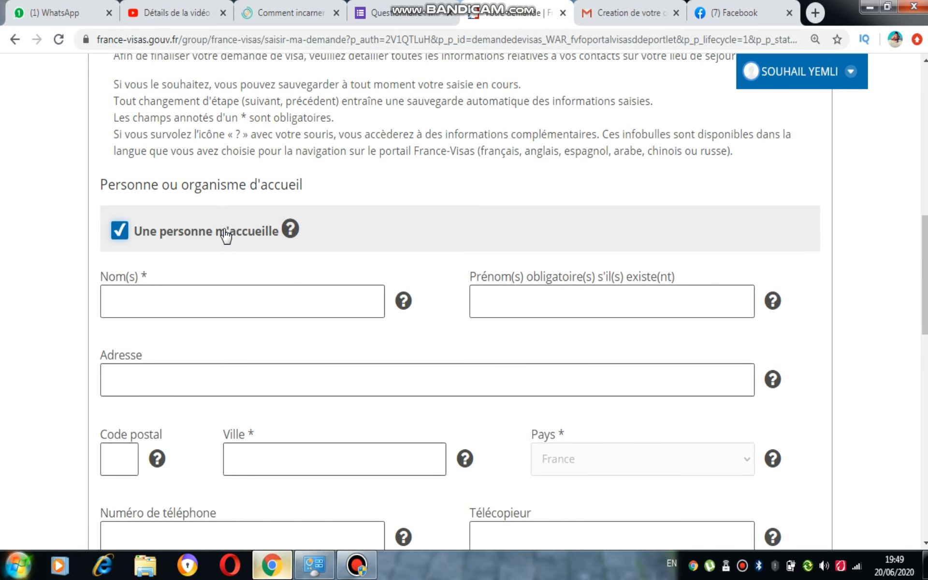
{"action": "scroll", "coordinate": [924, 270], "scroll_direction": "down", "scroll_amount": 4}
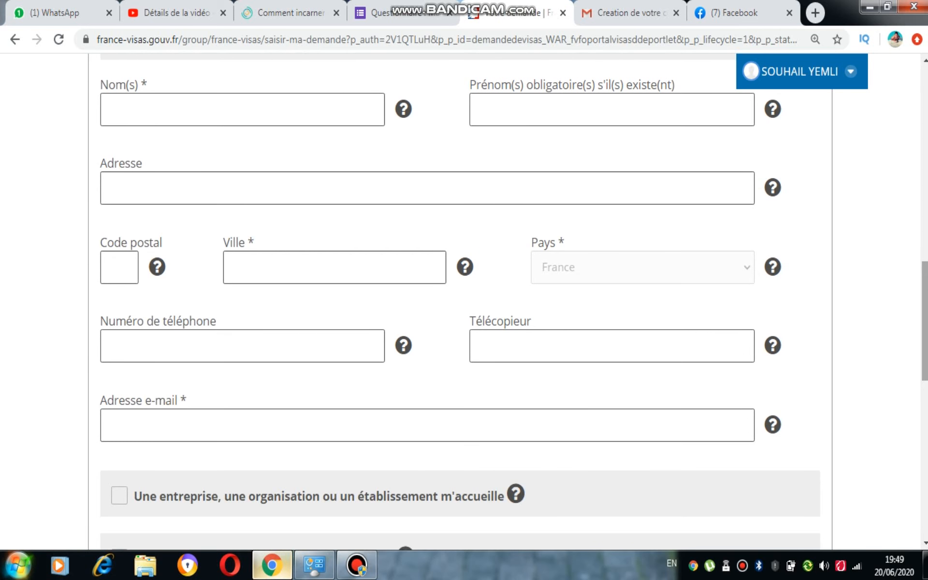
{"action": "scroll", "coordinate": [924, 319], "scroll_direction": "up", "scroll_amount": 1}
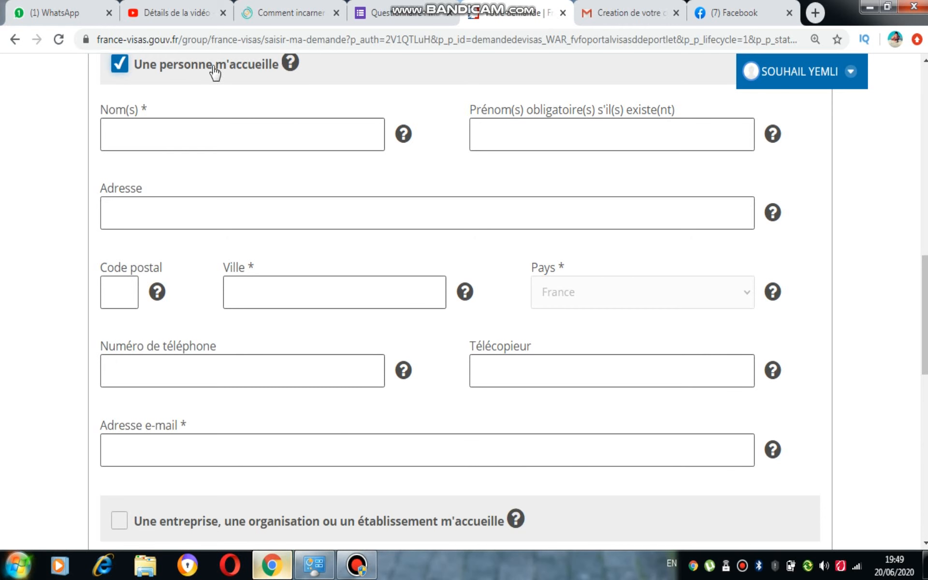
{"action": "scroll", "coordinate": [924, 60], "scroll_direction": "up", "scroll_amount": 1}
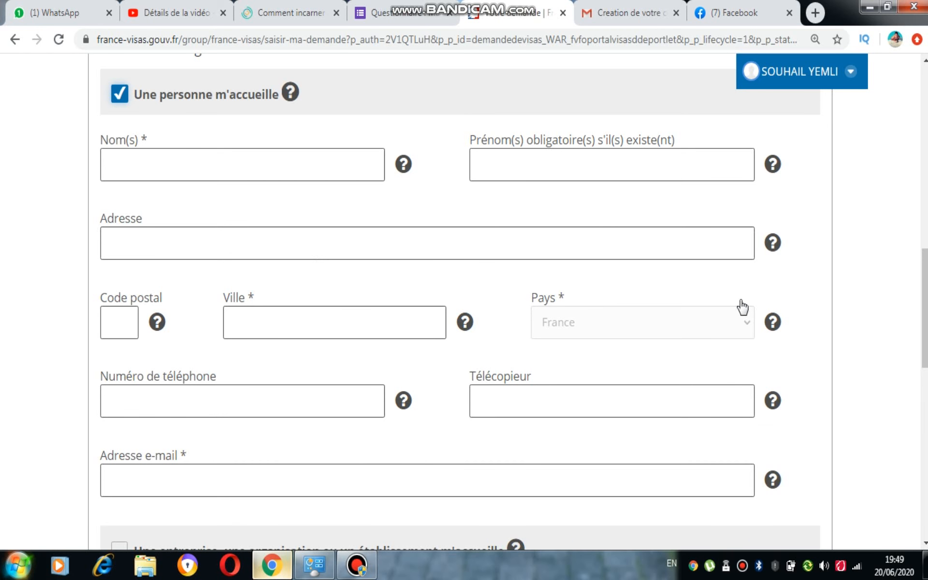
{"action": "scroll", "coordinate": [924, 309], "scroll_direction": "down", "scroll_amount": 1}
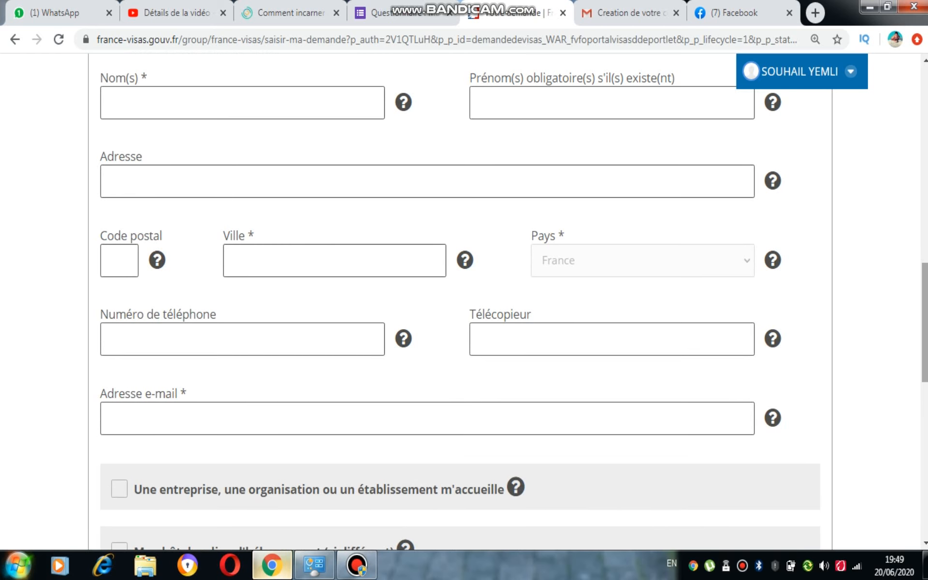
- Switch the host in France from Une personne m'accueille to Une entreprise, une organisation ou un établissement m'accueille
{"action": "scroll", "coordinate": [924, 309], "scroll_direction": "up", "scroll_amount": 3}
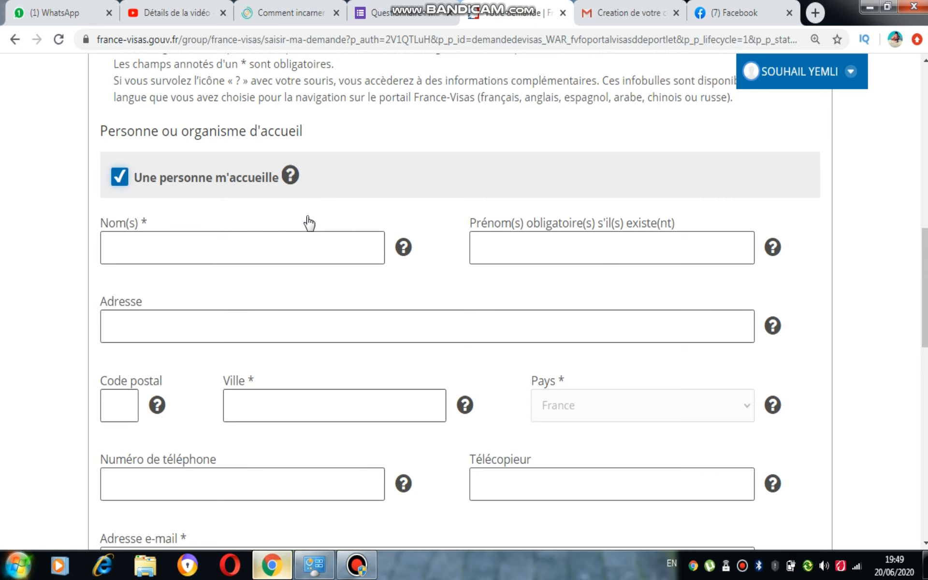
{"action": "left_click", "coordinate": [218, 187]}
{"action": "left_click", "coordinate": [231, 236]}
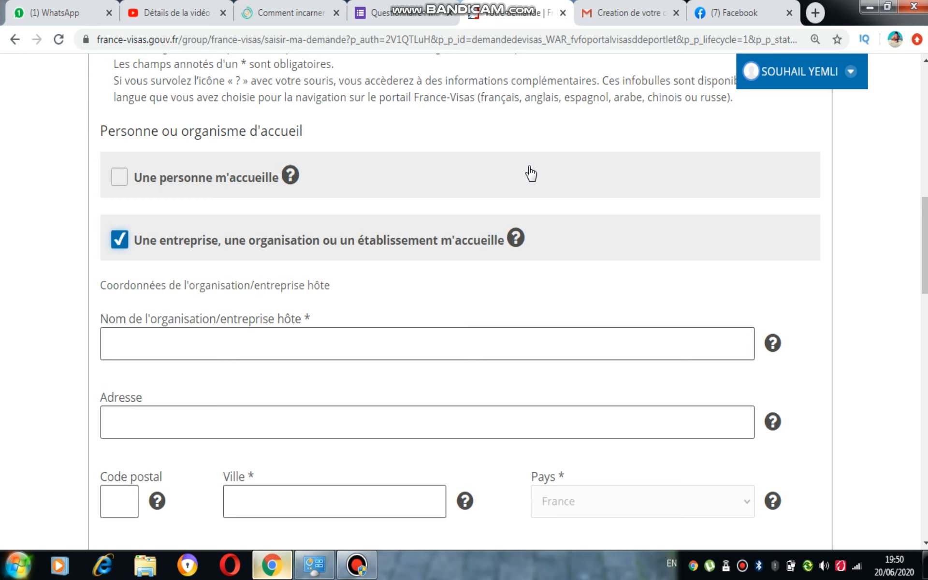
- Enter CROUS NORMANDIE as the name of the host organisation
{"action": "left_click", "coordinate": [464, 352]}
{"action": "type", "text": "CROUS "}
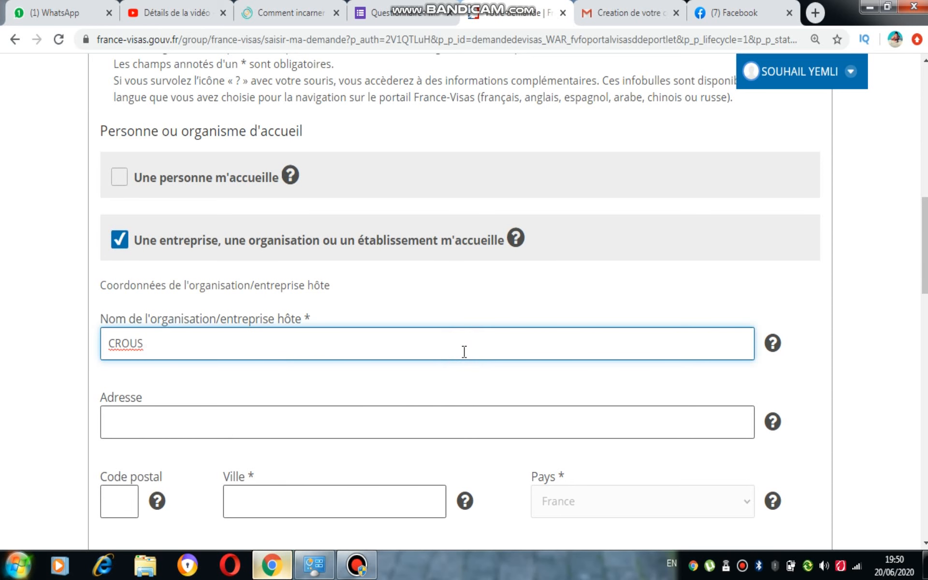
{"action": "type", "text": "NORMANCDIE"}
{"action": "left_click", "coordinate": [428, 429]}
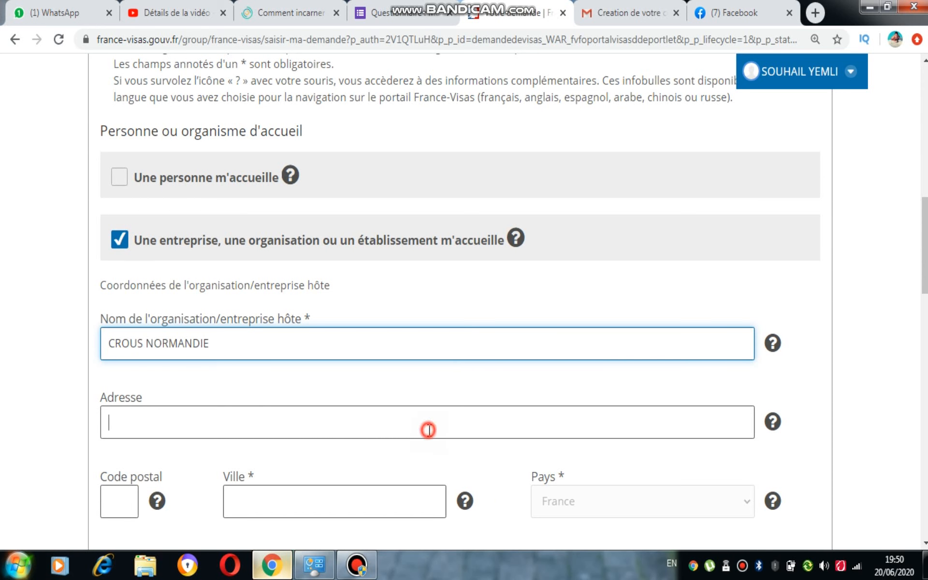
- Enter the host organisation's postal code and set its Ville to CAEN
{"action": "left_click_drag", "start_coordinate": [924, 272], "coordinate": [924, 285]}
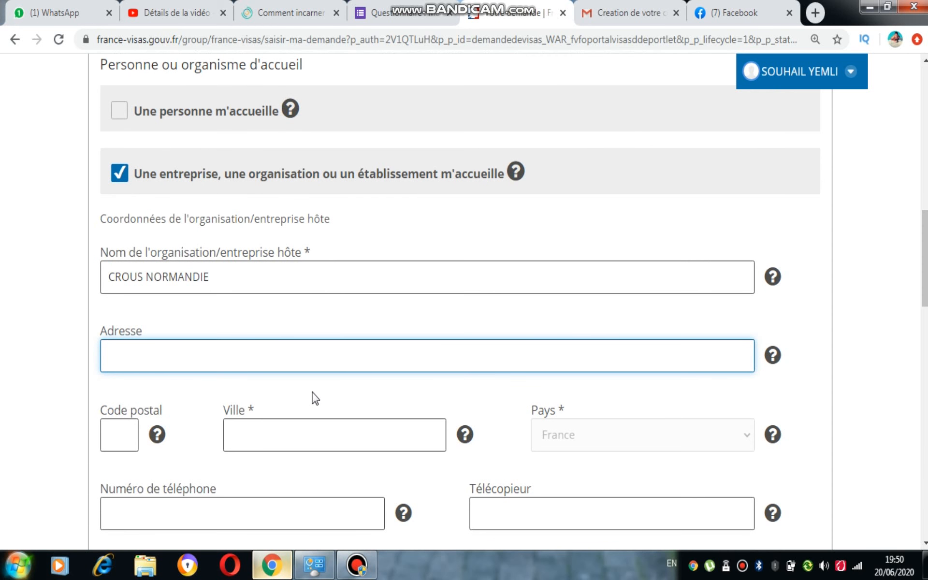
{"action": "left_click", "coordinate": [119, 436]}
{"action": "type", "text": "7000"}
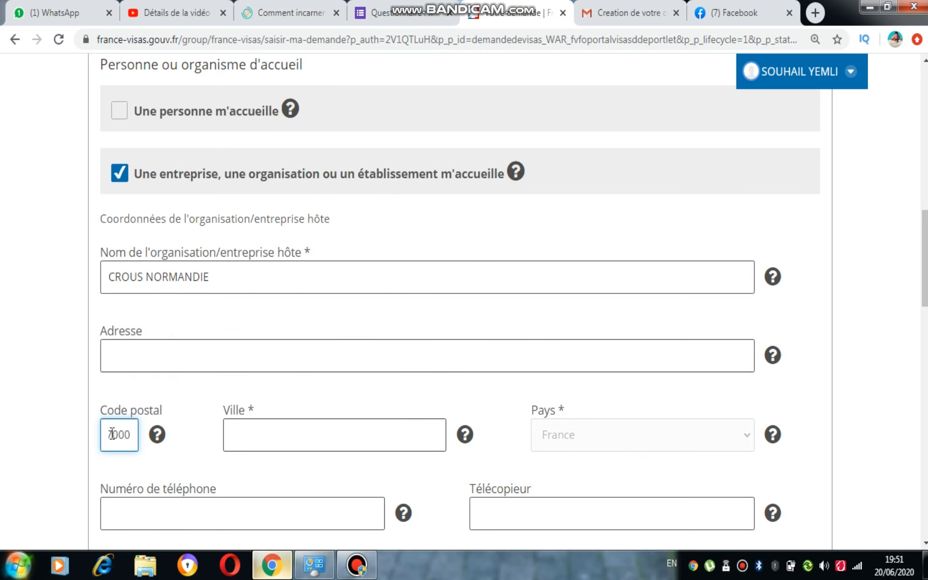
{"action": "left_click", "coordinate": [112, 434]}
{"action": "type", "text": "600"}
{"action": "left_click", "coordinate": [299, 437]}
{"action": "type", "text": "CAEN"}
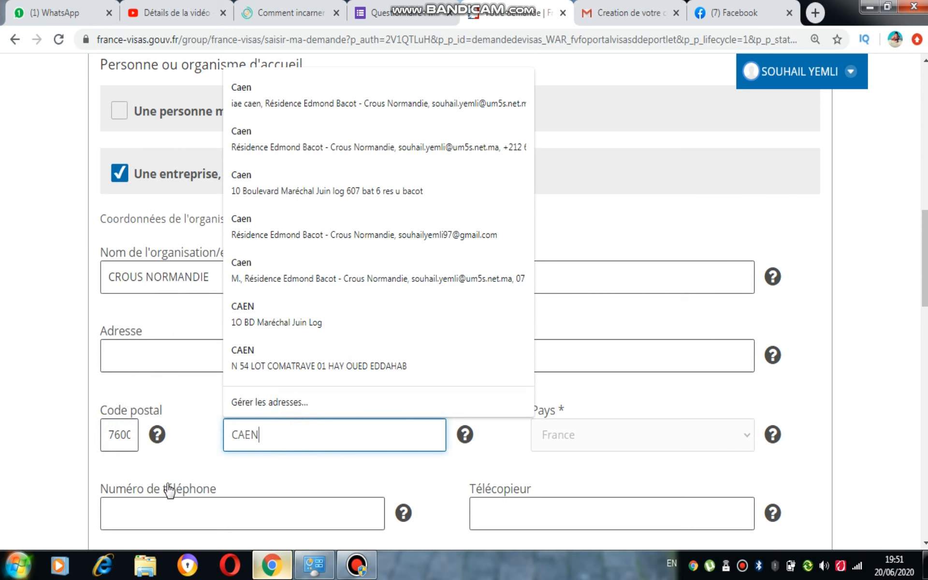
- Examine the host organisation's address, phone and e-mail fields and the contact person's fields, with the page zoomed to 100 %
{"action": "left_click", "coordinate": [209, 276]}
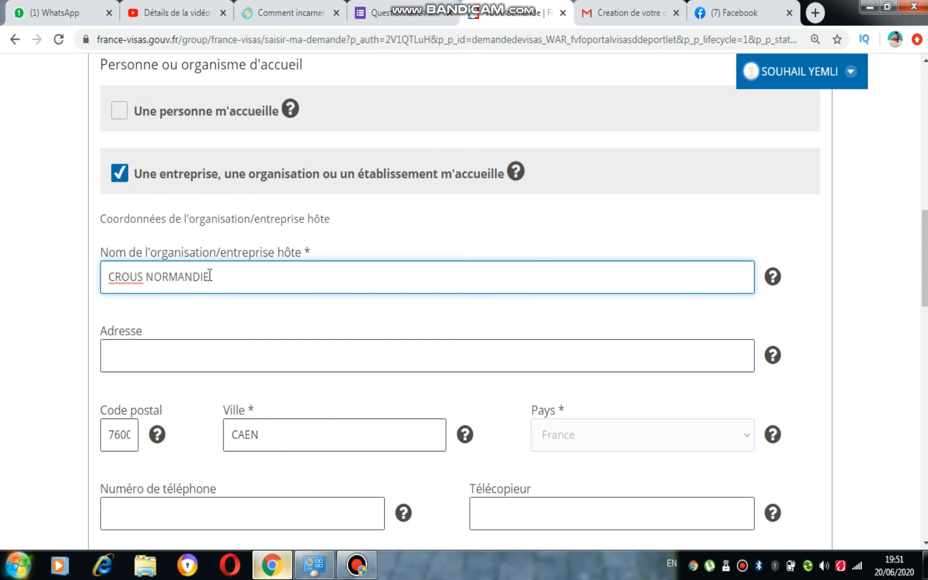
{"action": "left_click", "coordinate": [203, 361]}
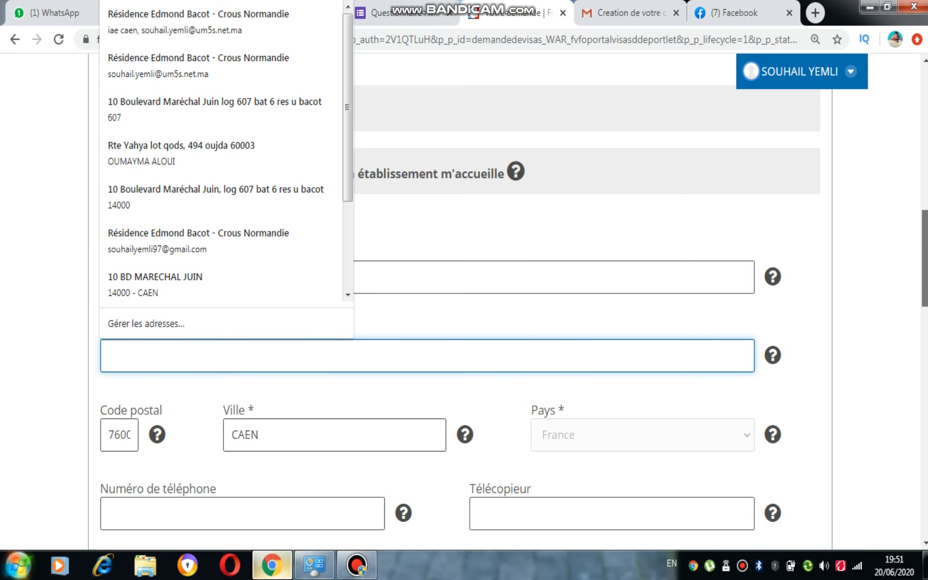
{"action": "scroll", "coordinate": [572, 251], "scroll_direction": "down", "scroll_amount": 5}
{"action": "left_click", "coordinate": [291, 266]}
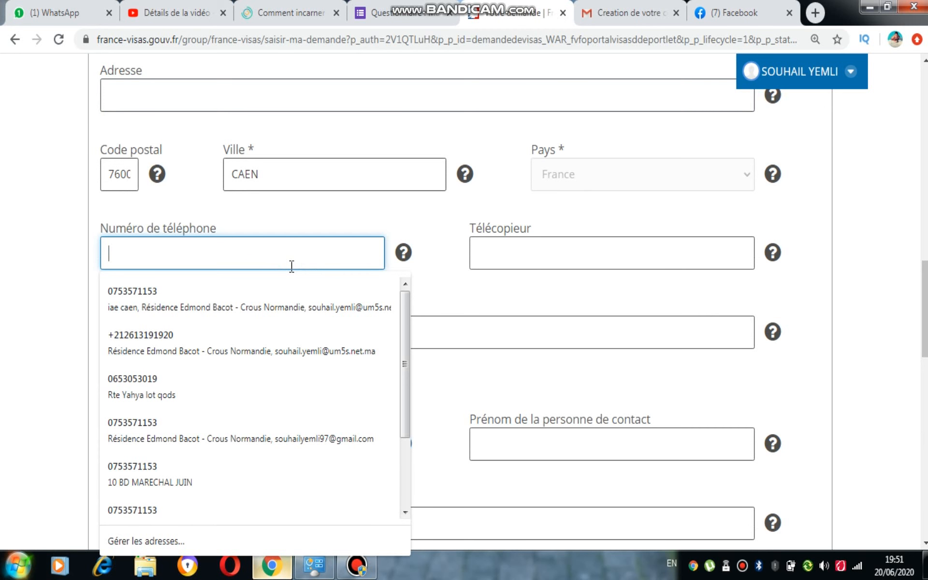
{"action": "left_click", "coordinate": [645, 323]}
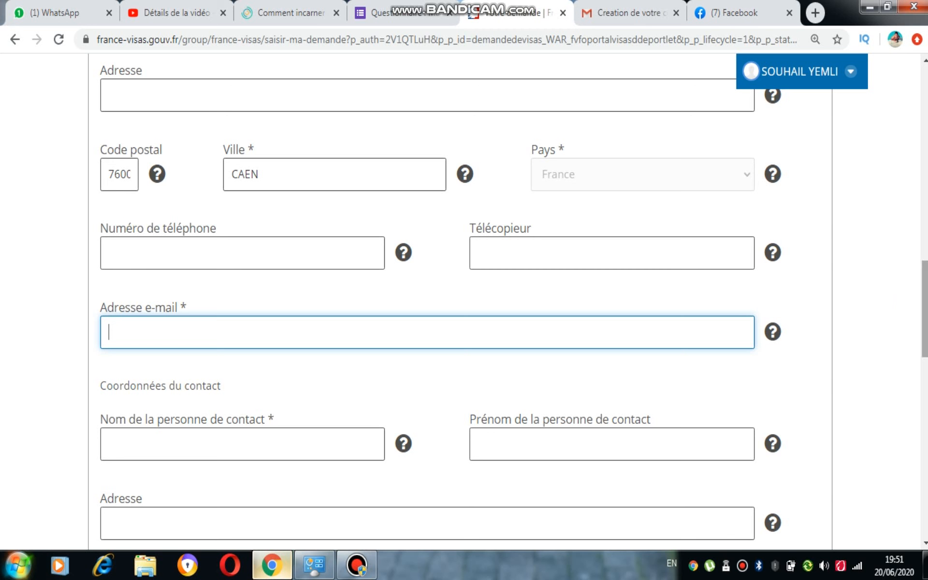
{"action": "left_click_drag", "start_coordinate": [925, 303], "coordinate": [925, 276]}
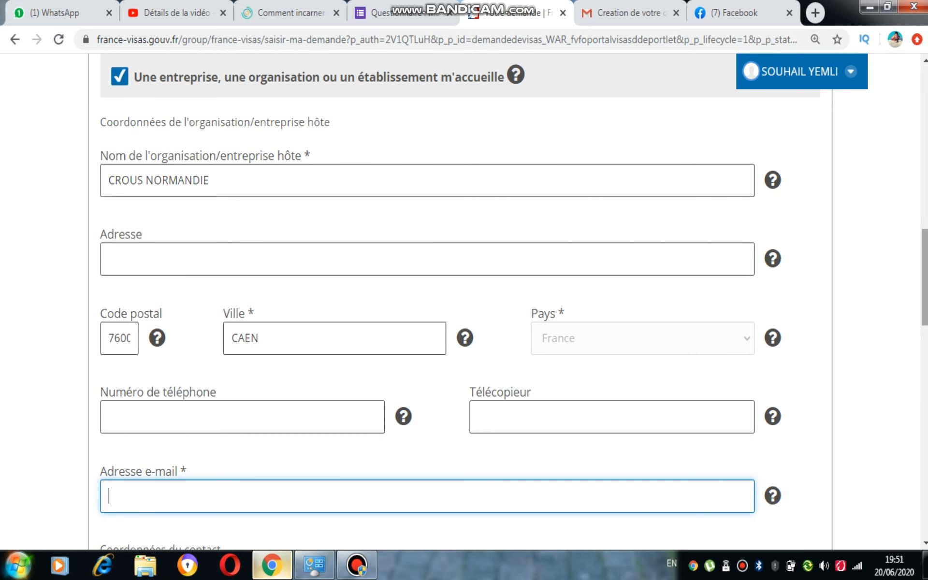
{"action": "key", "text": "ctrl+minus"}
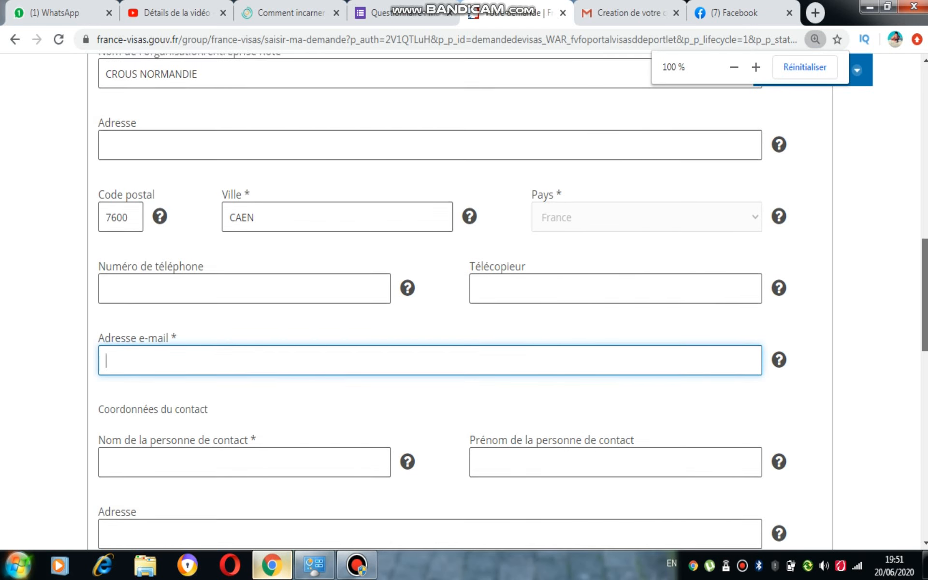
{"action": "scroll", "coordinate": [341, 280], "scroll_direction": "down", "scroll_amount": 2}
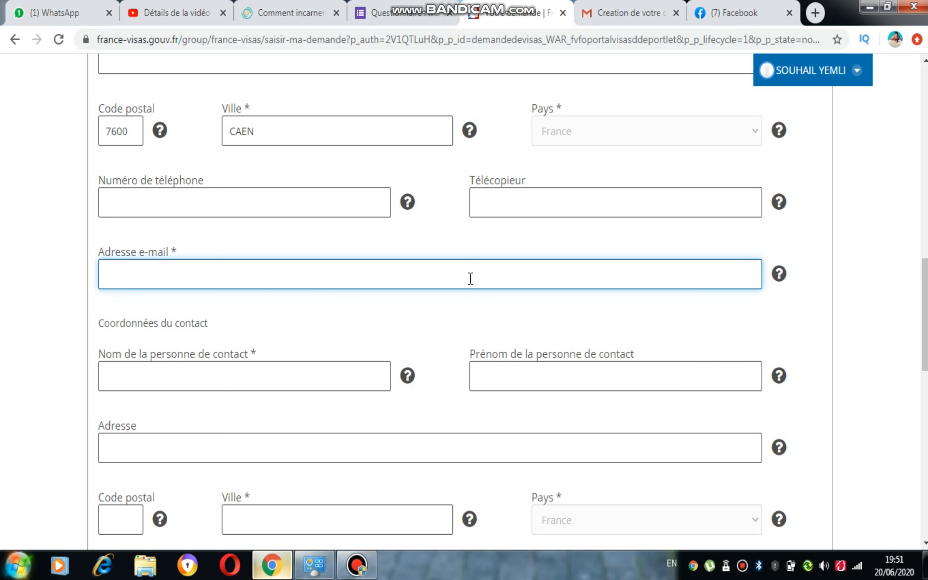
{"action": "scroll", "coordinate": [471, 278], "scroll_direction": "down", "scroll_amount": 5}
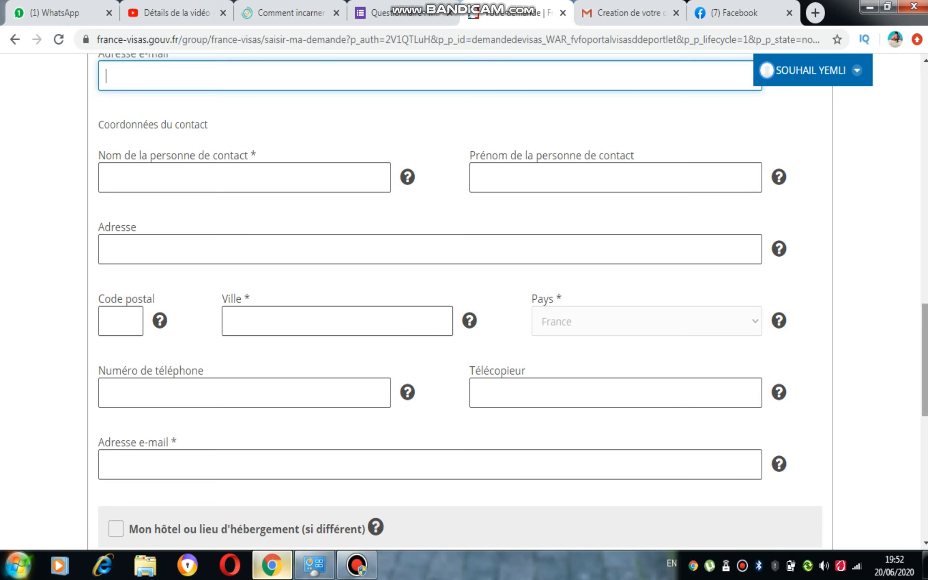
- Extend the host organisation's name to CROUS NORMANDIE / RESIDENCE ETUDIANTE PRIVE
{"action": "scroll", "coordinate": [572, 286], "scroll_direction": "up", "scroll_amount": 7}
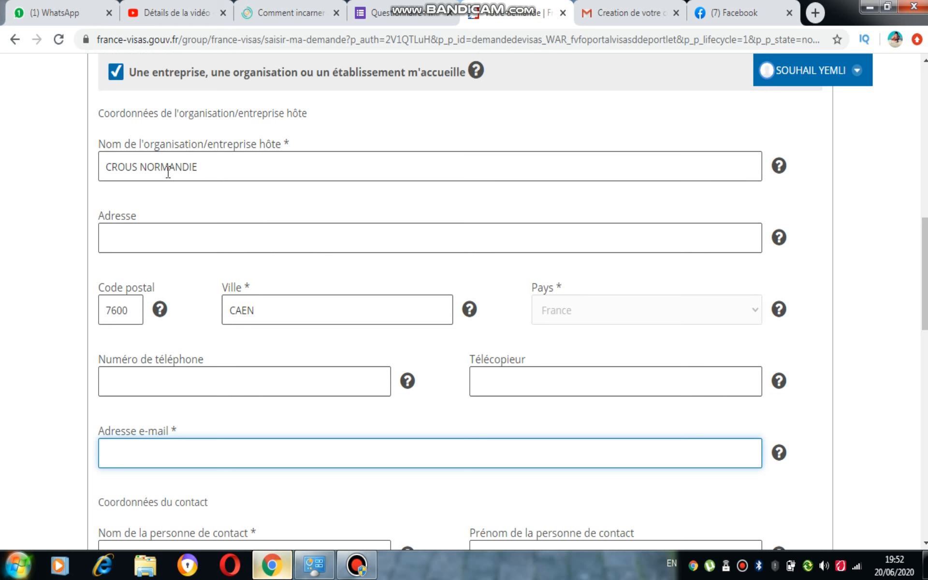
{"action": "left_click", "coordinate": [234, 172]}
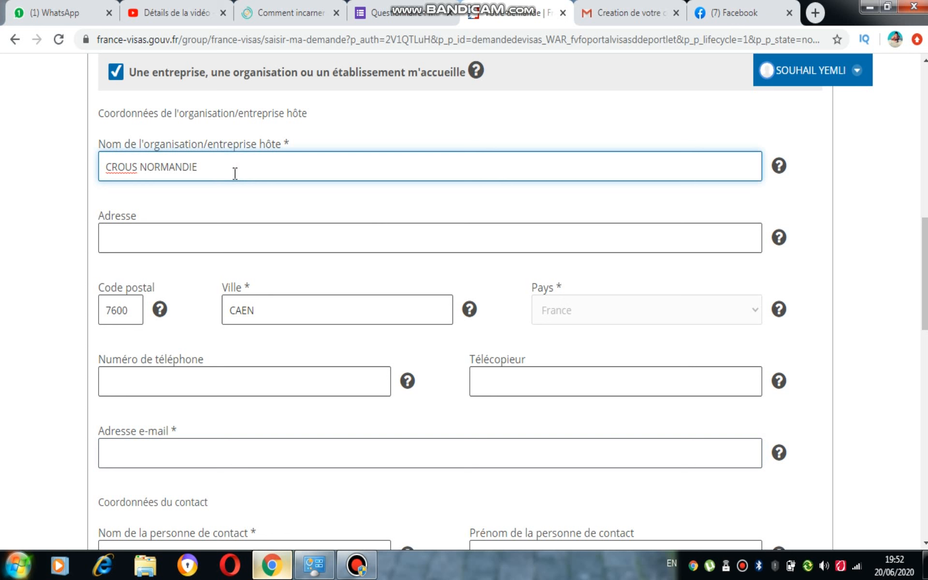
{"action": "type", "text": "/ RESIDENCE ETUDIANTE ORIVE"}
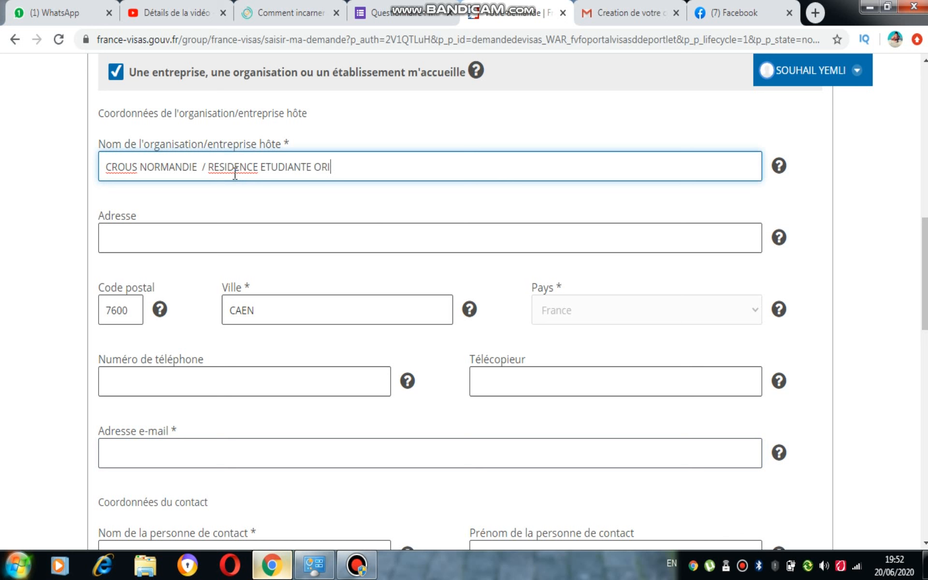
{"action": "key", "text": "BackSpace"}
{"action": "key", "text": "BackSpace"}
{"action": "key", "text": "BackSpace"}
{"action": "key", "text": "BackSpace"}
{"action": "key", "text": "BackSpace"}
{"action": "key", "text": "BackSpace"}
{"action": "type", "text": "PRIVE"}
- Copy the host organisation's full name into Nom de la personne de contact under Coordonnées du contact
{"action": "scroll", "coordinate": [909, 376], "scroll_direction": "down", "scroll_amount": 6}
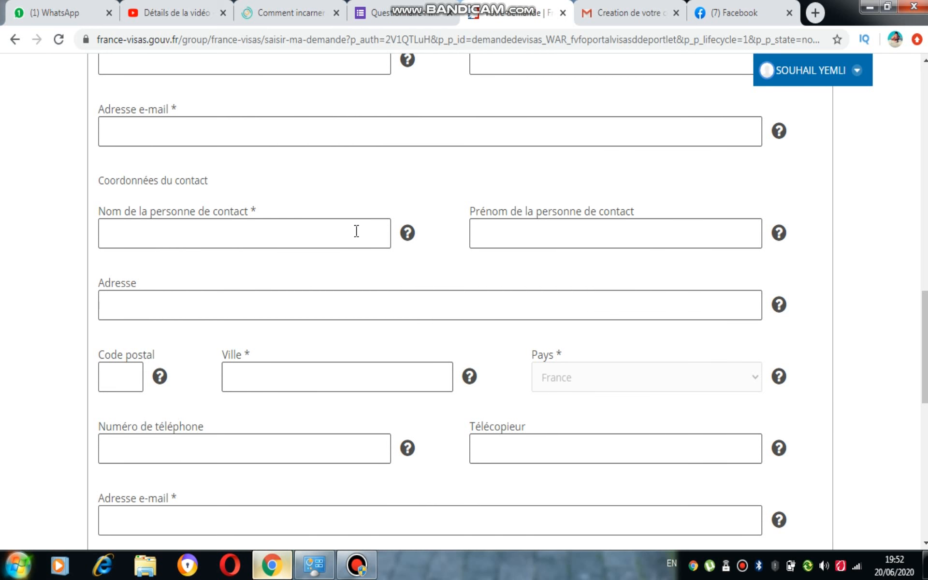
{"action": "left_click_drag", "start_coordinate": [925, 339], "coordinate": [925, 248]}
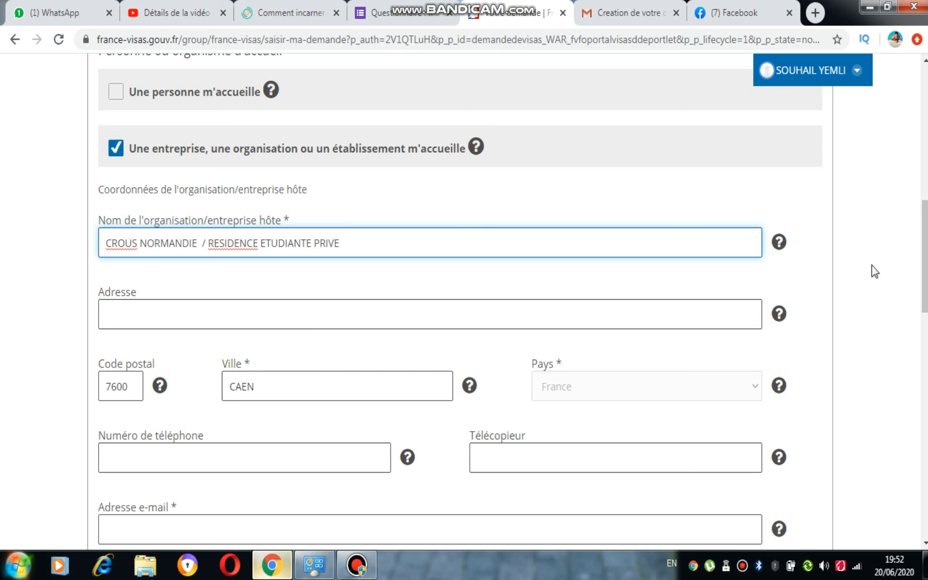
{"action": "scroll", "coordinate": [310, 412], "scroll_direction": "down", "scroll_amount": 10}
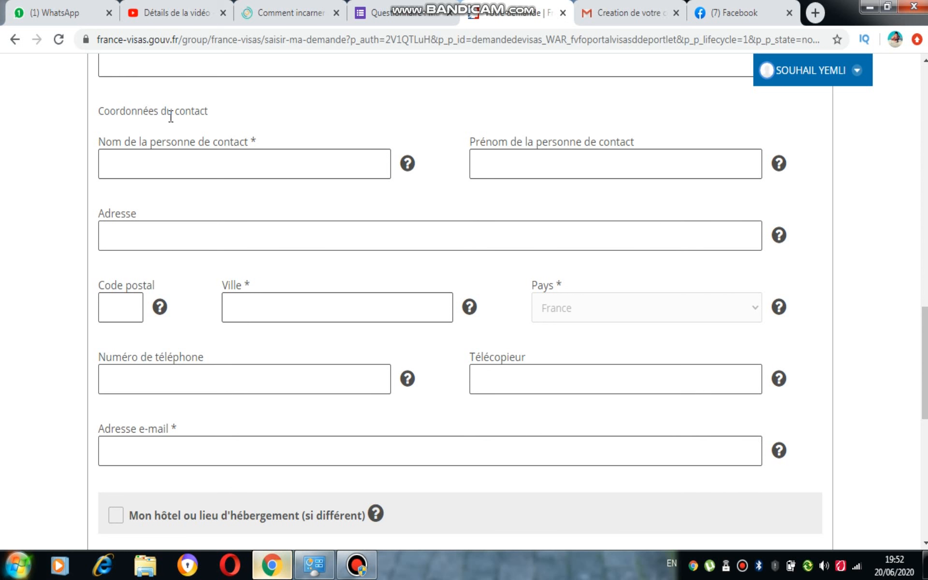
{"action": "left_click_drag", "start_coordinate": [924, 393], "coordinate": [925, 295]}
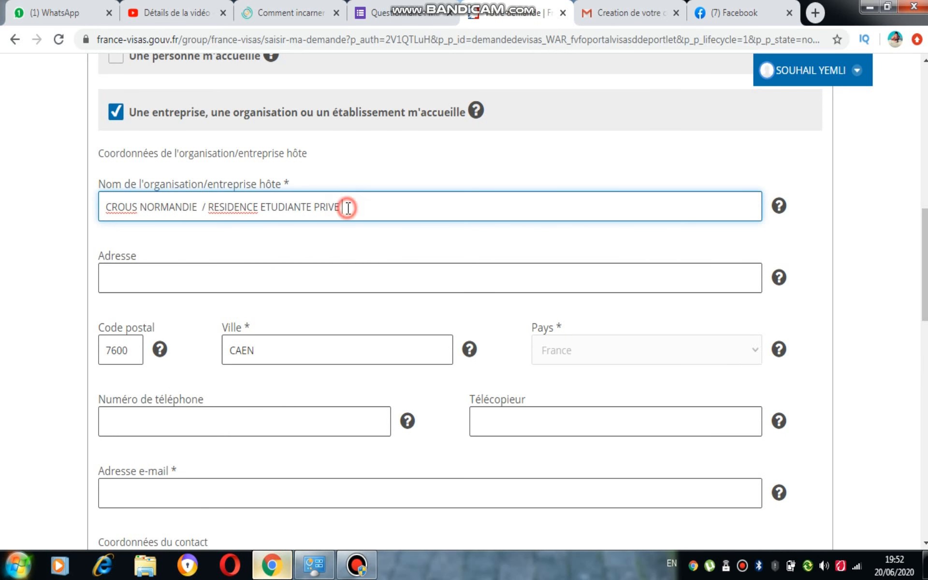
{"action": "left_click_drag", "start_coordinate": [344, 208], "coordinate": [69, 222]}
{"action": "key", "text": "ctrl+c"}
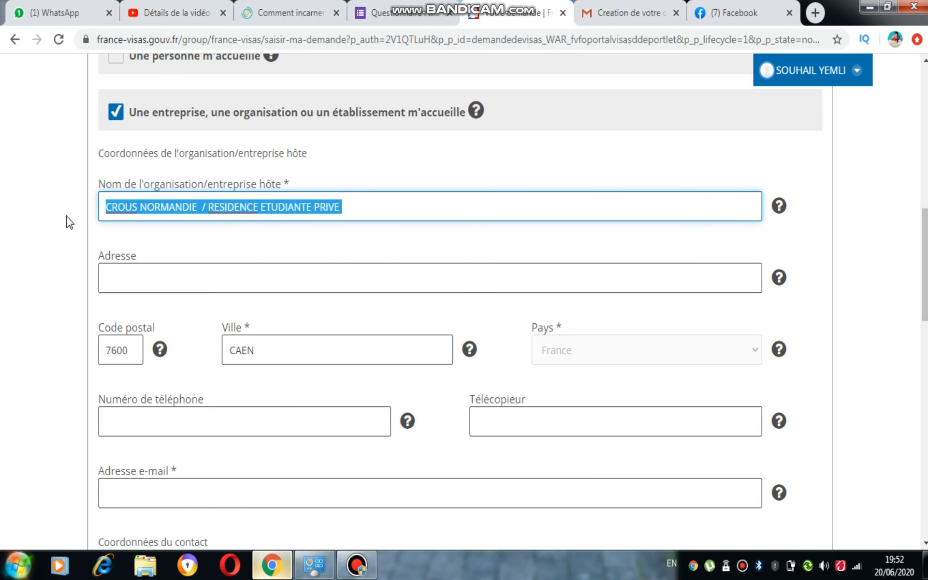
{"action": "scroll", "coordinate": [464, 310], "scroll_direction": "down", "scroll_amount": 5}
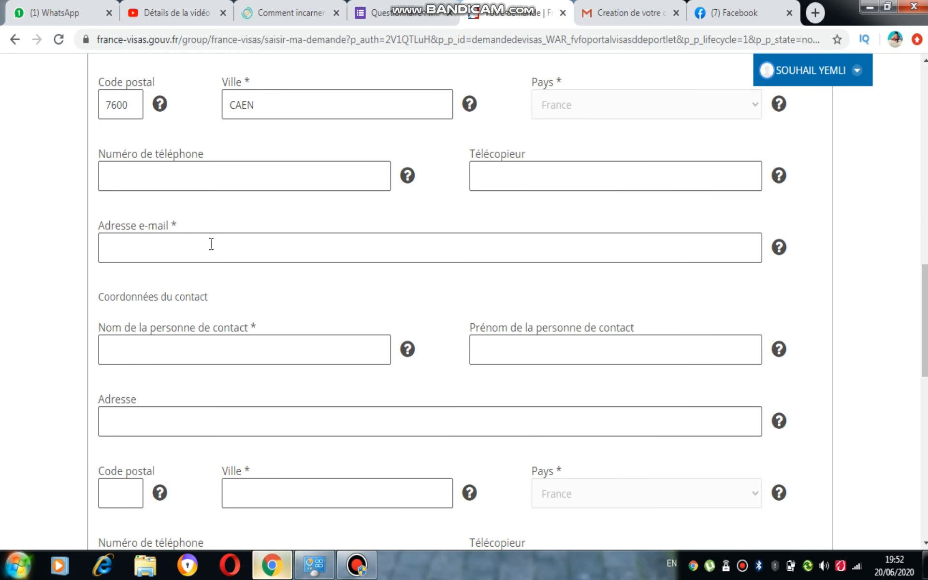
{"action": "left_click", "coordinate": [209, 349]}
{"action": "key", "text": "ctrl+v"}
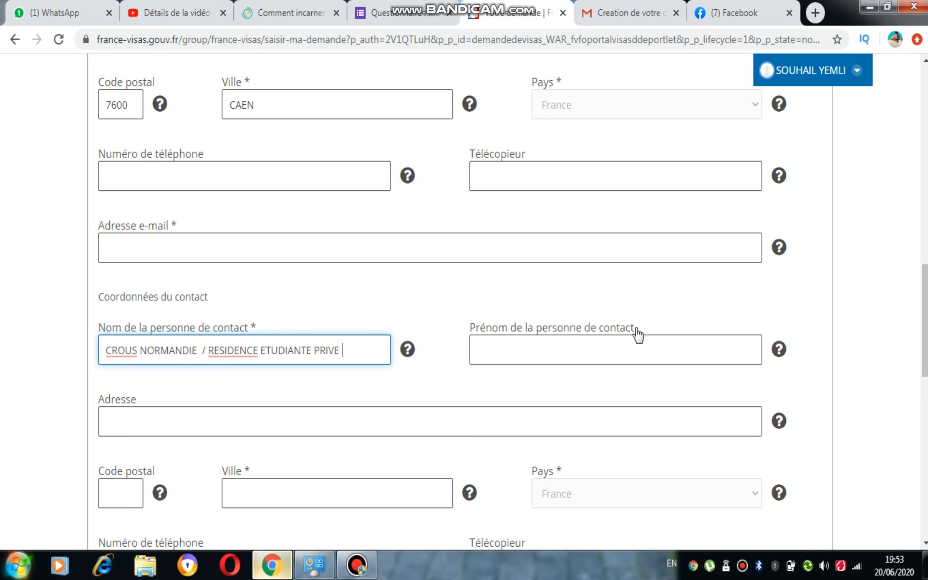
- Fill in the host organisation's address and phone number from a saved entry, and copy the address into the contact person's Adresse
{"action": "scroll", "coordinate": [850, 371], "scroll_direction": "up", "scroll_amount": 3}
{"action": "left_click", "coordinate": [106, 160]}
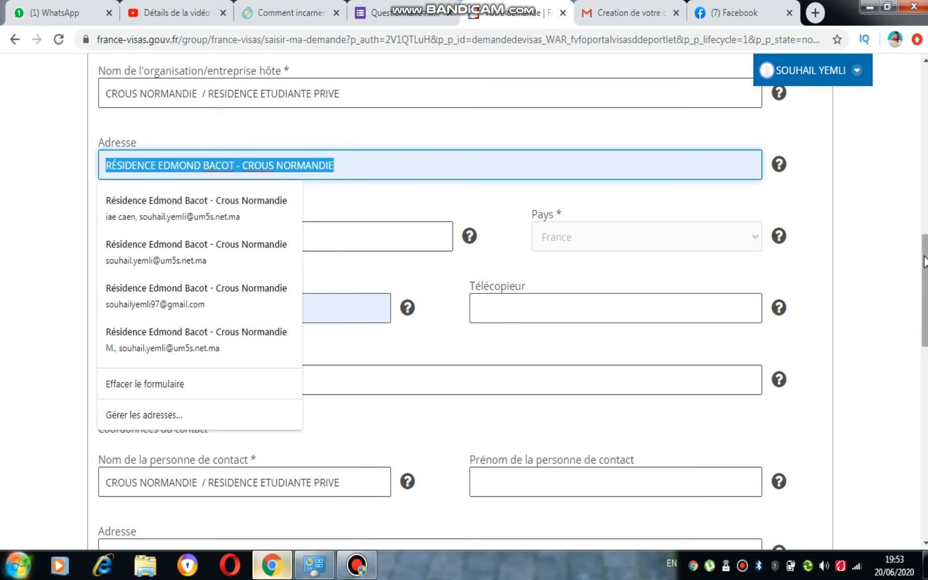
{"action": "scroll", "coordinate": [925, 290], "scroll_direction": "down", "scroll_amount": 3}
{"action": "left_click", "coordinate": [308, 406]}
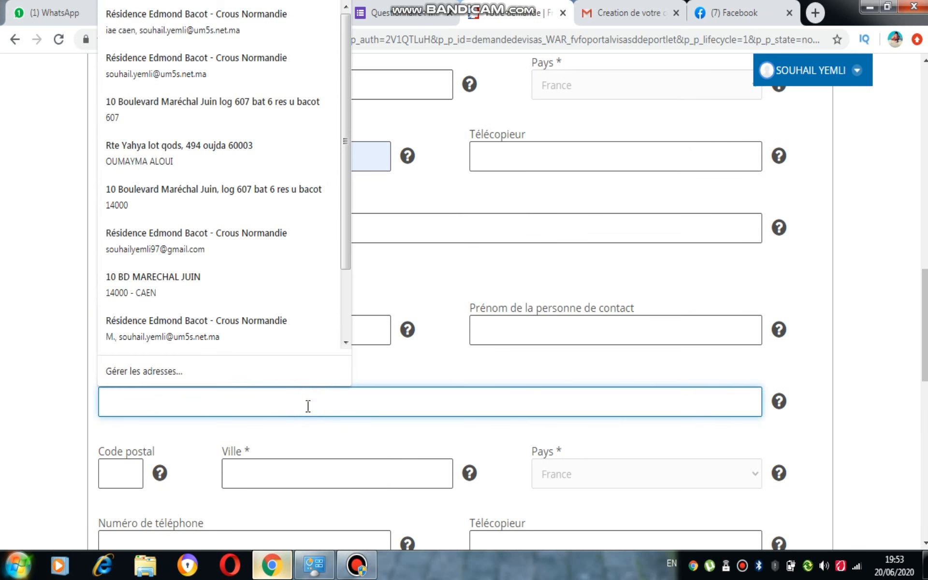
{"action": "type", "text": "RÉSIDENCE EDMOND BACOT - CROUS NORMANDIE"}
{"action": "left_click", "coordinate": [841, 356]}
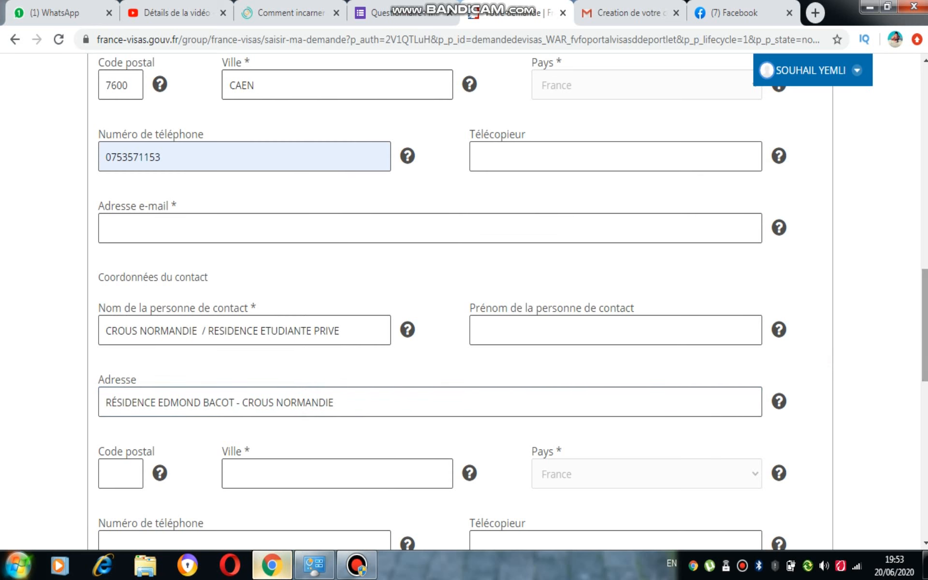
- Compare the host organisation's details with the remaining contact person fields for postal code, city, phone and e-mail
{"action": "scroll", "coordinate": [841, 358], "scroll_direction": "up", "scroll_amount": 5}
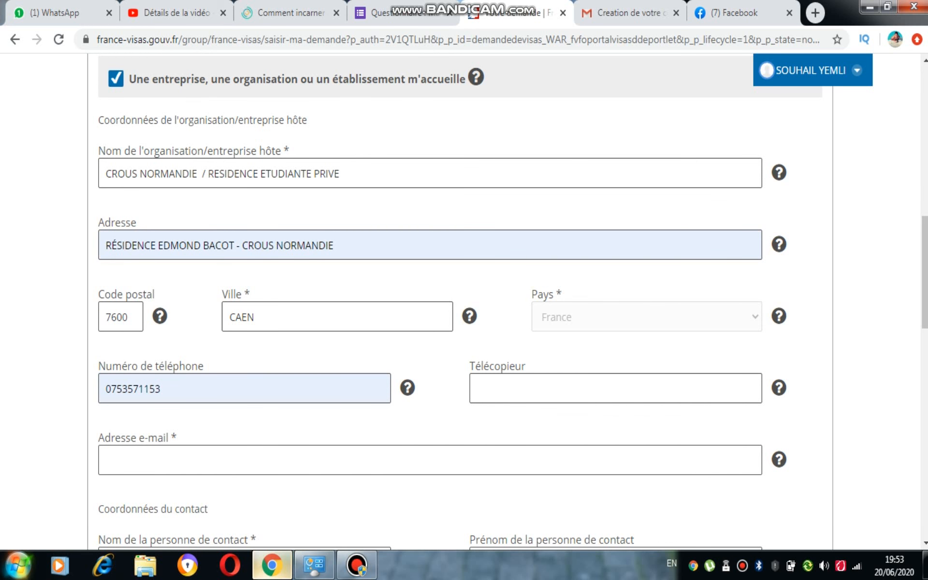
{"action": "scroll", "coordinate": [762, 185], "scroll_direction": "down", "scroll_amount": 3}
{"action": "scroll", "coordinate": [256, 152], "scroll_direction": "down", "scroll_amount": 4}
{"action": "scroll", "coordinate": [256, 152], "scroll_direction": "up", "scroll_amount": 2}
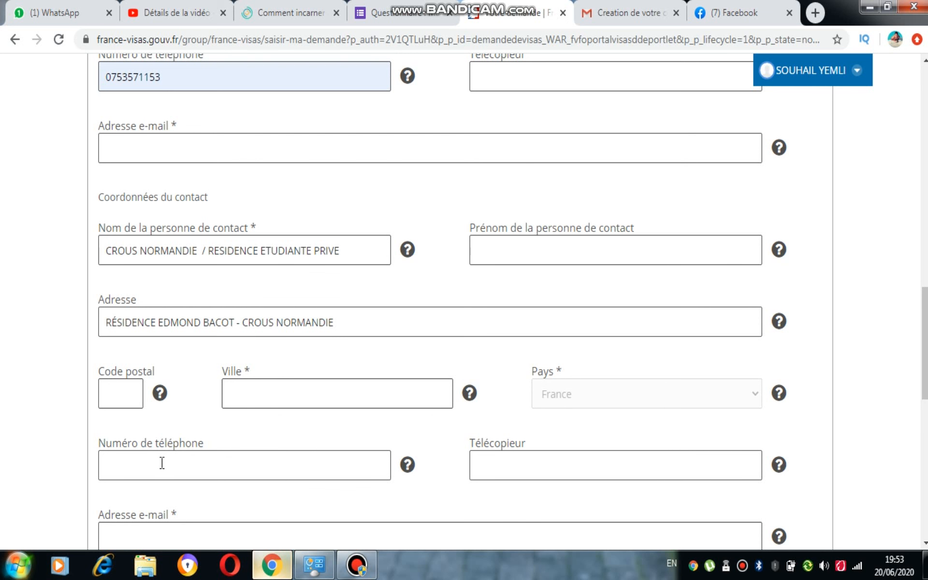
{"action": "scroll", "coordinate": [244, 252], "scroll_direction": "up", "scroll_amount": 8}
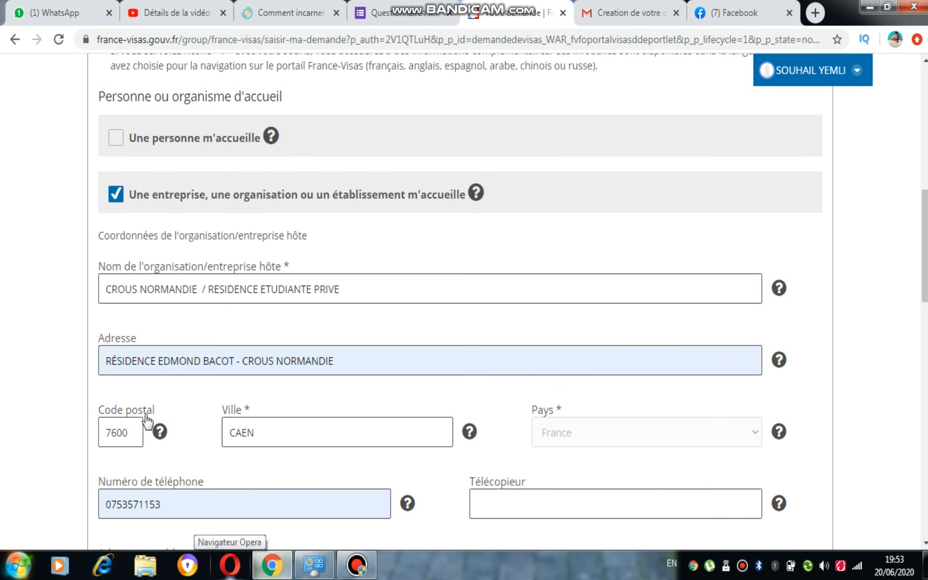
{"action": "left_click_drag", "start_coordinate": [923, 266], "coordinate": [923, 331]}
{"action": "scroll", "coordinate": [399, 164], "scroll_direction": "down", "scroll_amount": 3}
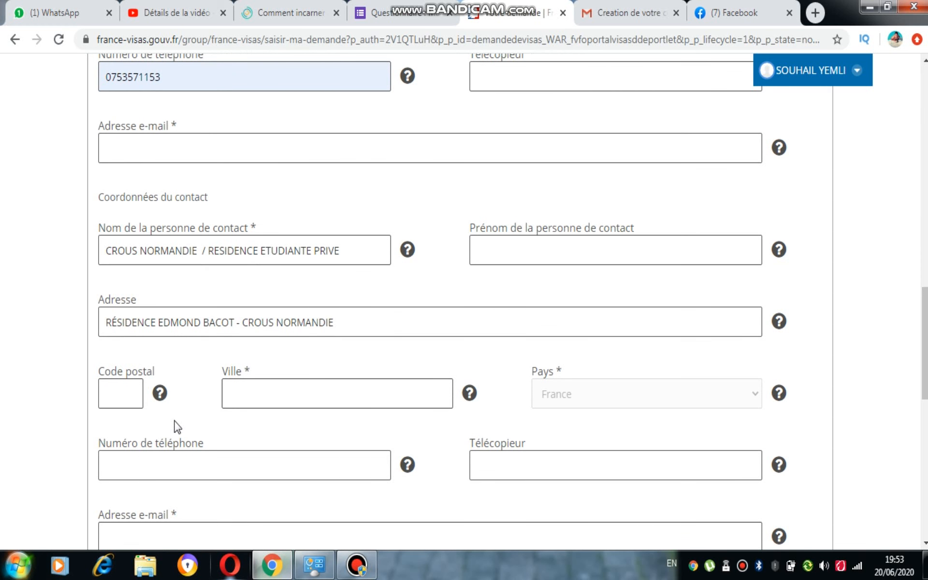
- Fill Prénom de la personne de contact with a row of dots as a placeholder
{"action": "left_click", "coordinate": [590, 257]}
{"action": "type", "text": "..........................................................."}
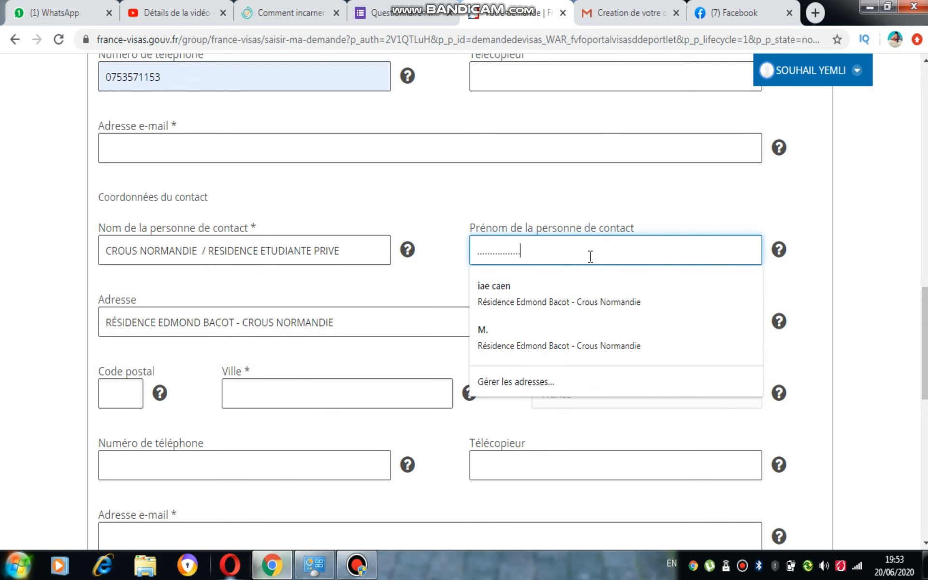
{"action": "left_click", "coordinate": [673, 222]}
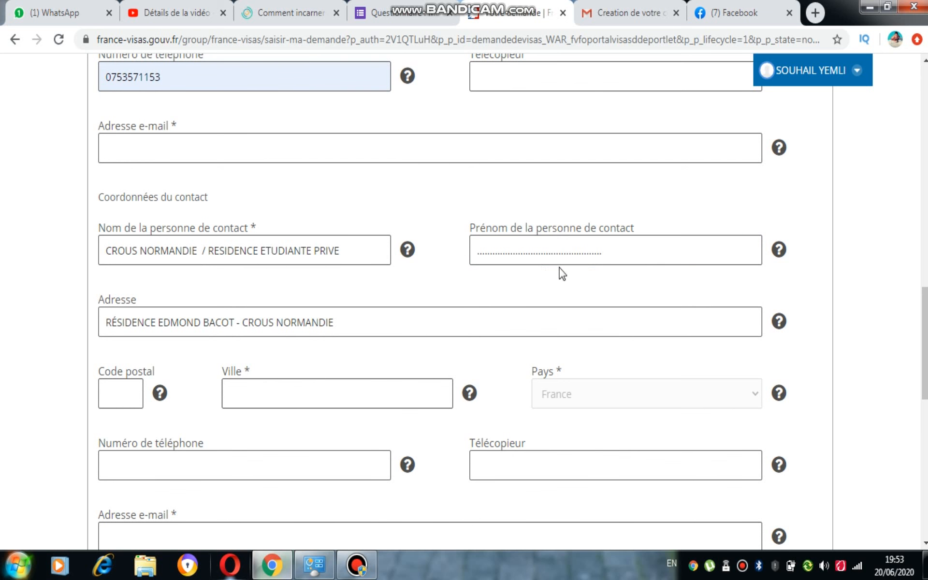